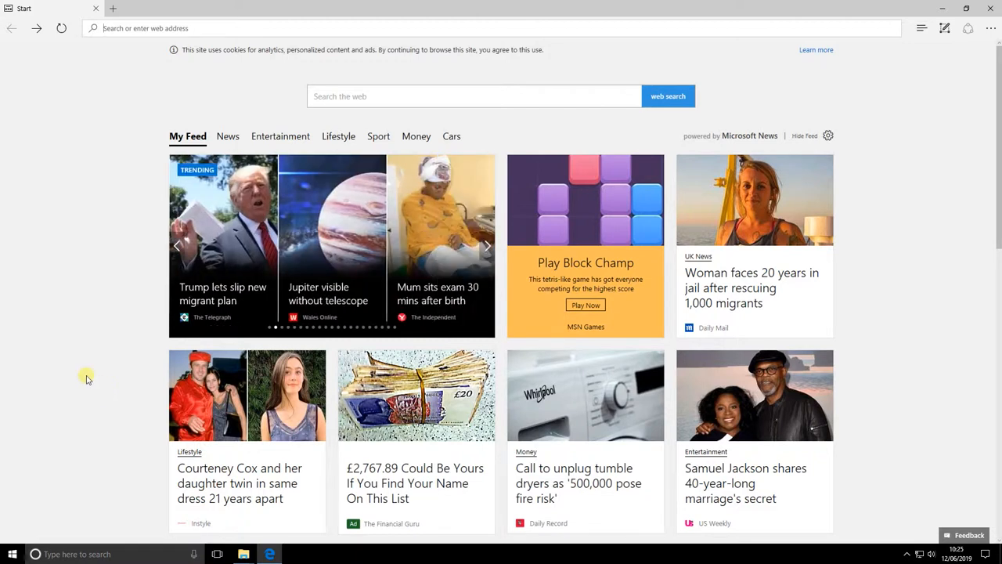
Step: Search Bing for 'office 365' and open the Office 365 login page on office.com
{"action": "type", "text": "office 365"}
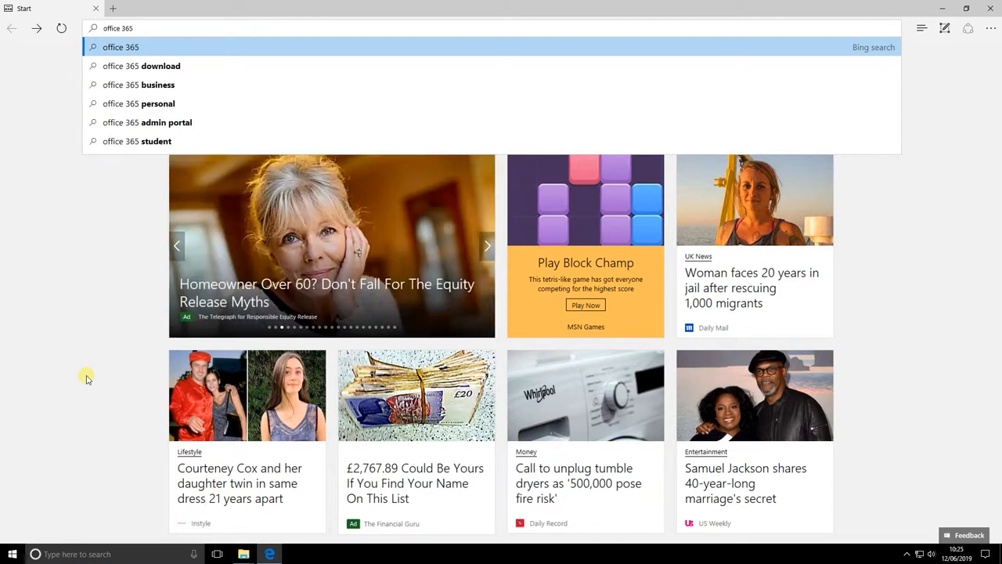
{"action": "key", "text": "Return"}
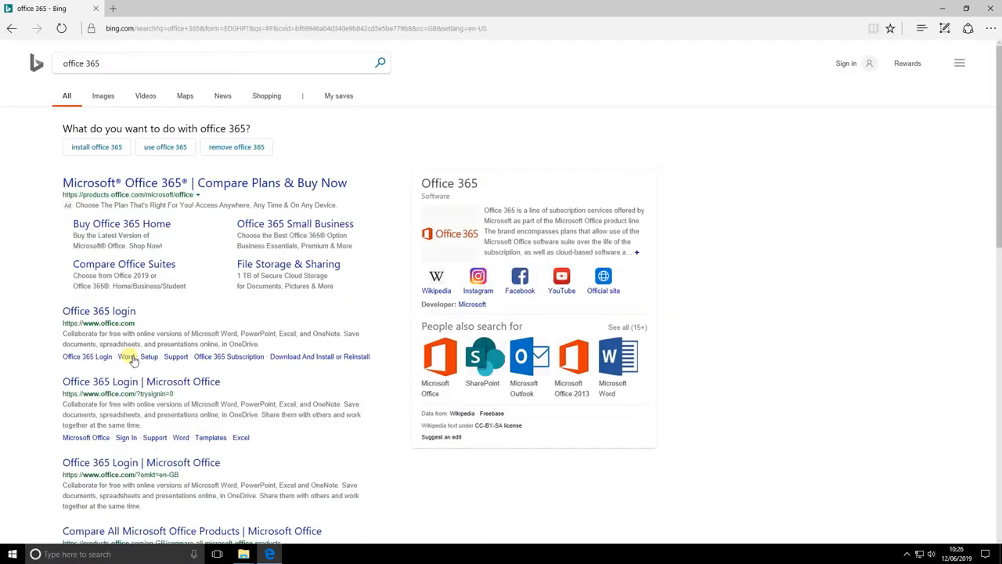
{"action": "left_click", "coordinate": [121, 334]}
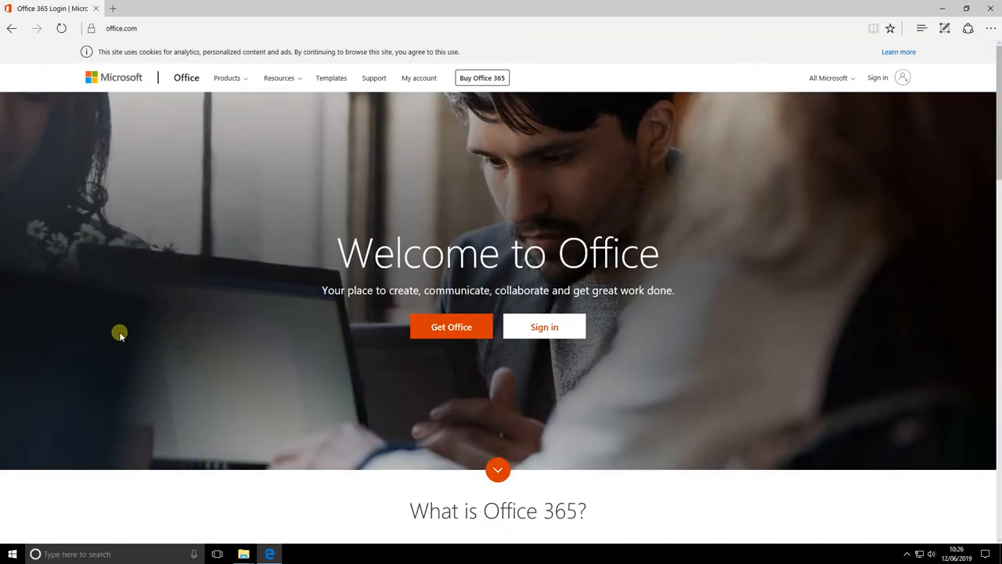
Step: Sign in to Office with the college work or school account's e-mail and password
{"action": "left_click", "coordinate": [550, 329]}
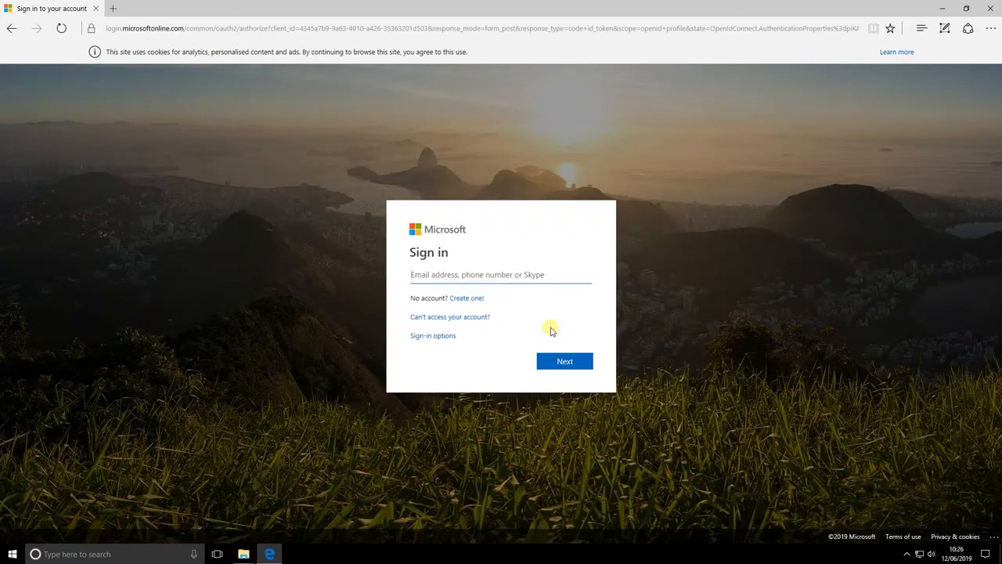
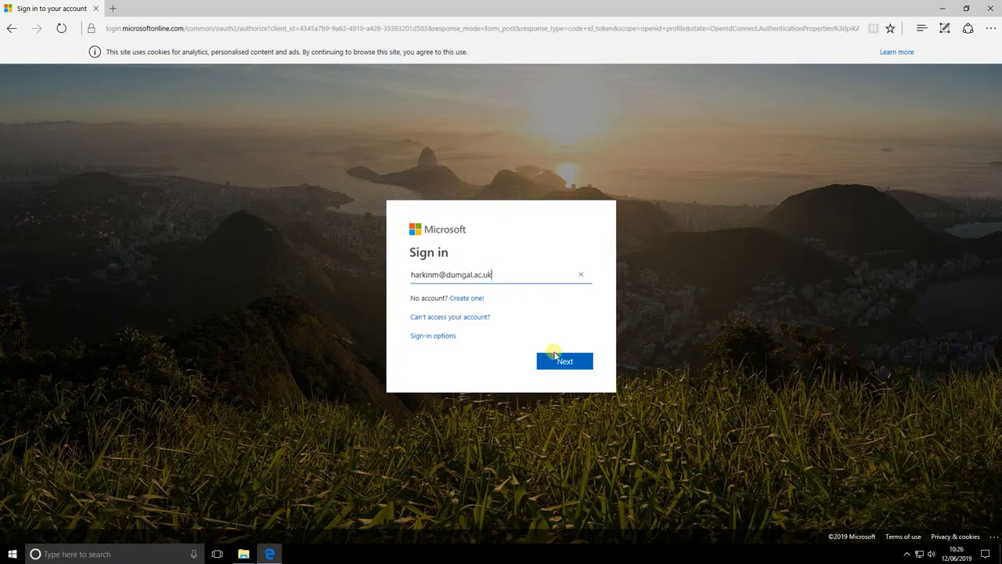
{"action": "left_click", "coordinate": [561, 360]}
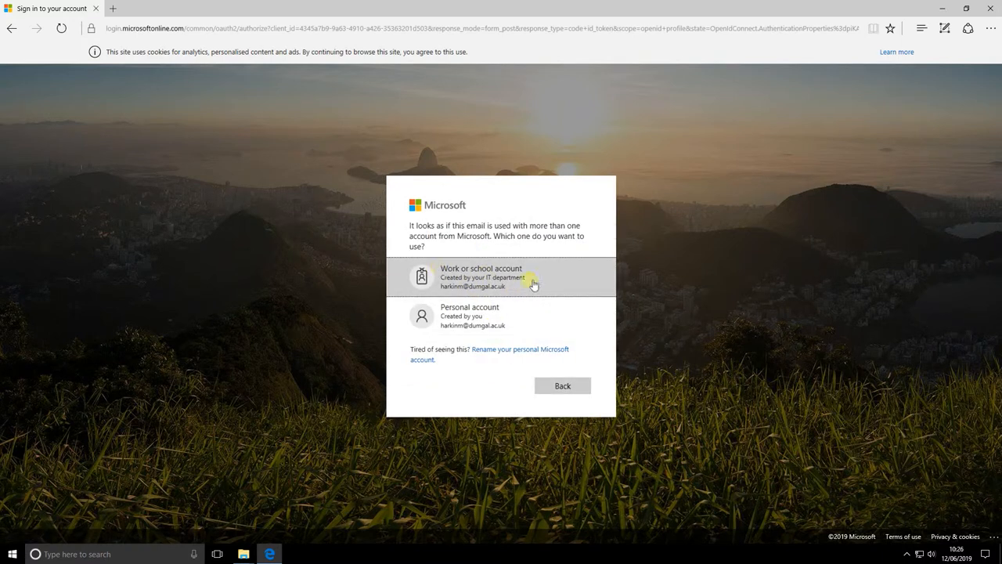
{"action": "left_click", "coordinate": [497, 276]}
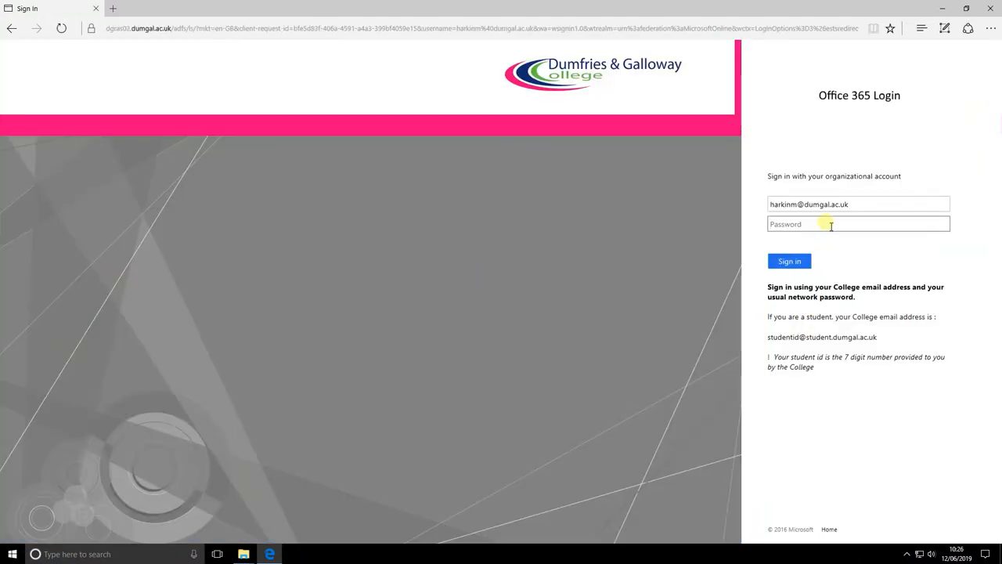
{"action": "type", "text": "********"}
{"action": "left_click", "coordinate": [789, 261]}
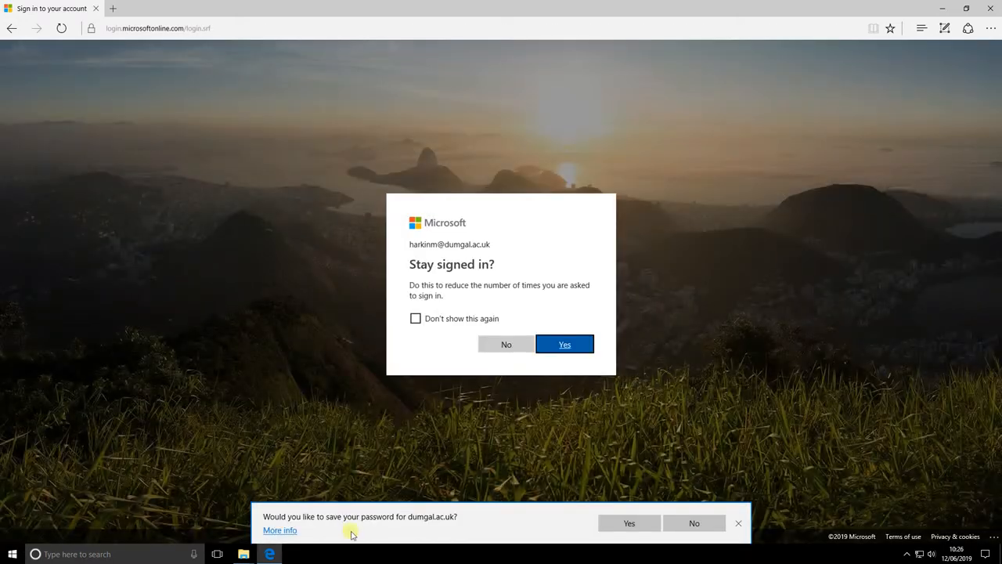
Step: Let the browser save the password and choose to stay signed in
{"action": "left_click", "coordinate": [640, 523]}
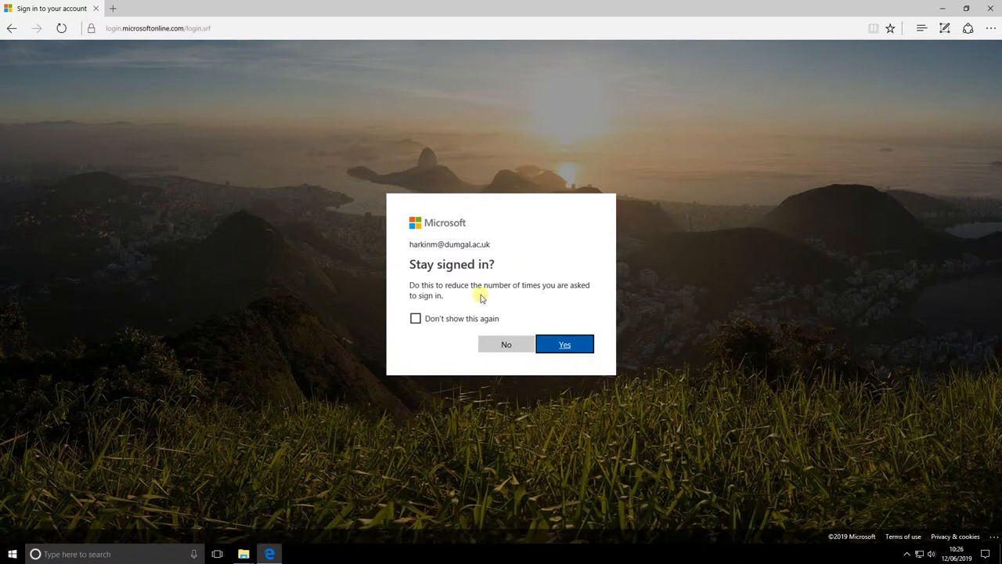
{"action": "left_click", "coordinate": [454, 322]}
{"action": "left_click", "coordinate": [574, 348]}
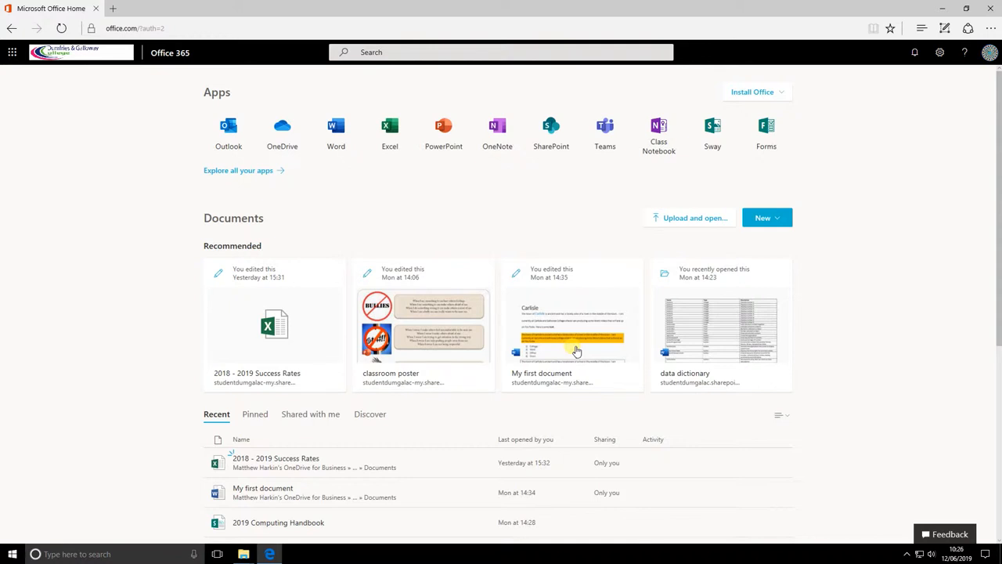
Step: Launch Word from the Office 365 home page and create a new blank document
{"action": "left_click", "coordinate": [350, 135]}
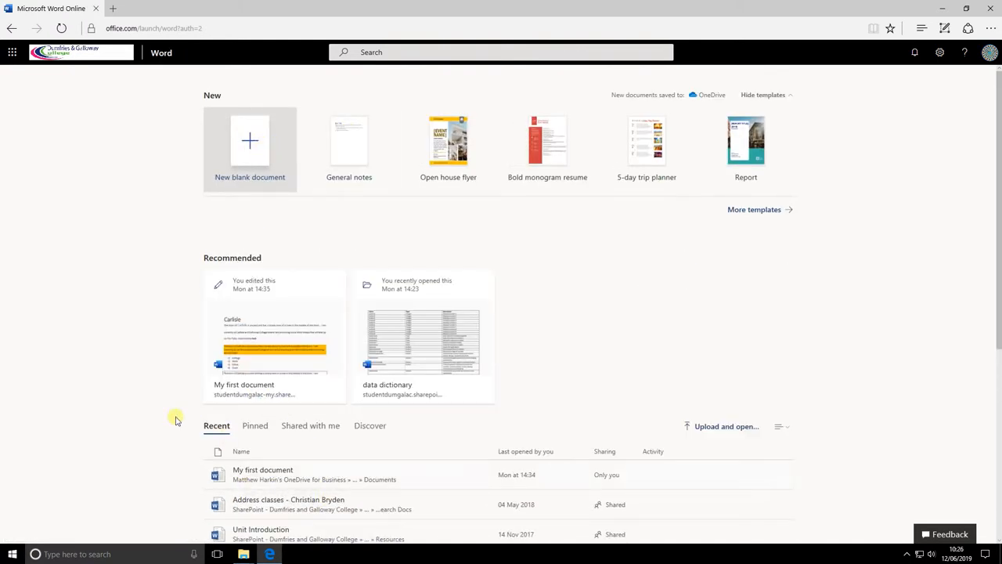
{"action": "left_click", "coordinate": [252, 139]}
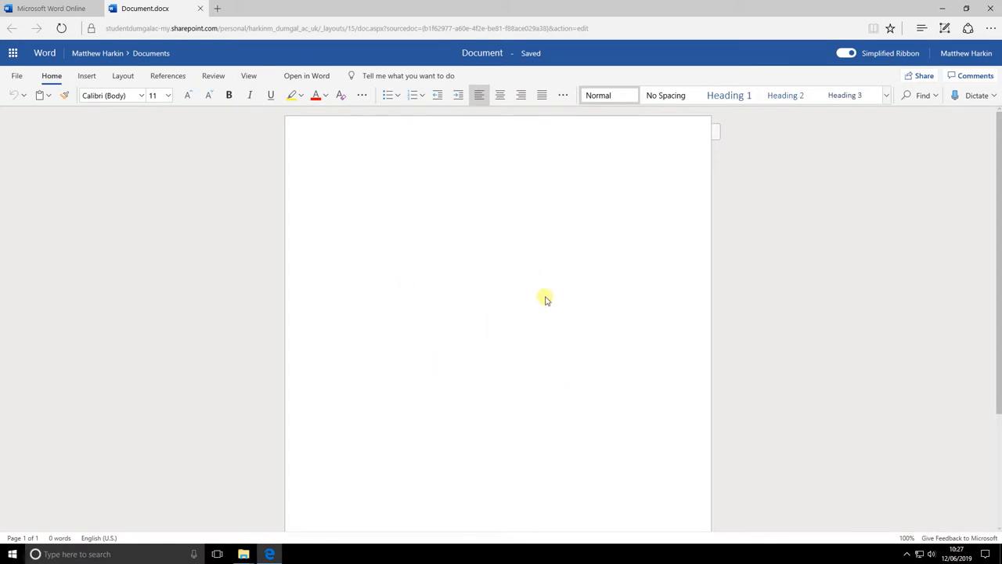
Step: Set the document zoom to 150% through the View tab's Zoom dialog
{"action": "left_click", "coordinate": [249, 76]}
{"action": "left_click", "coordinate": [191, 96]}
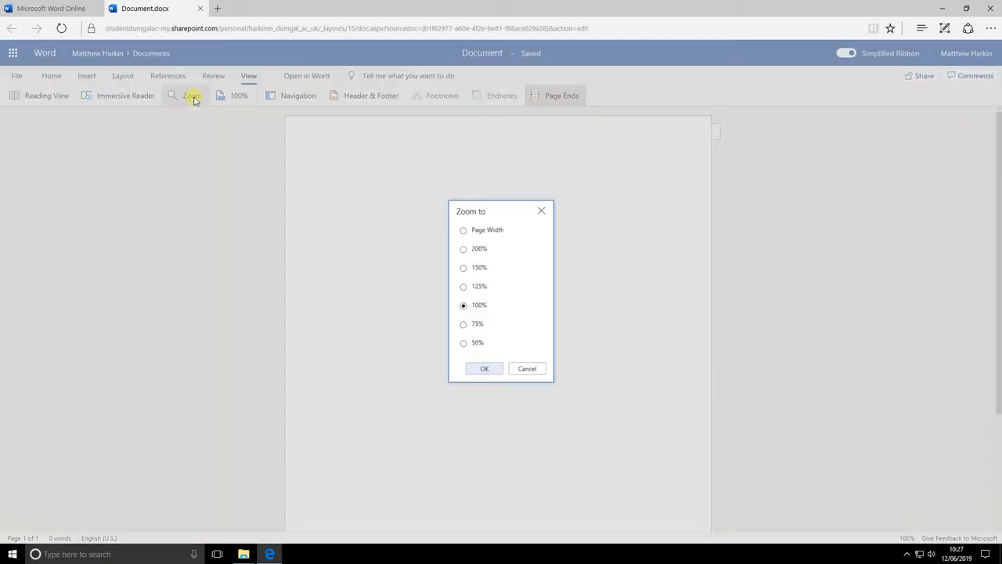
{"action": "left_click", "coordinate": [480, 268]}
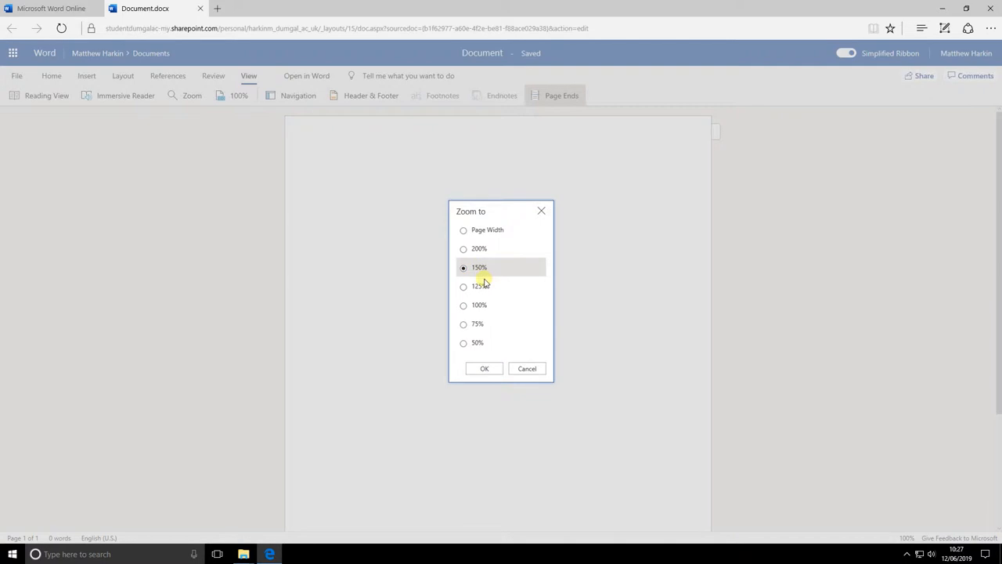
{"action": "left_click", "coordinate": [485, 370]}
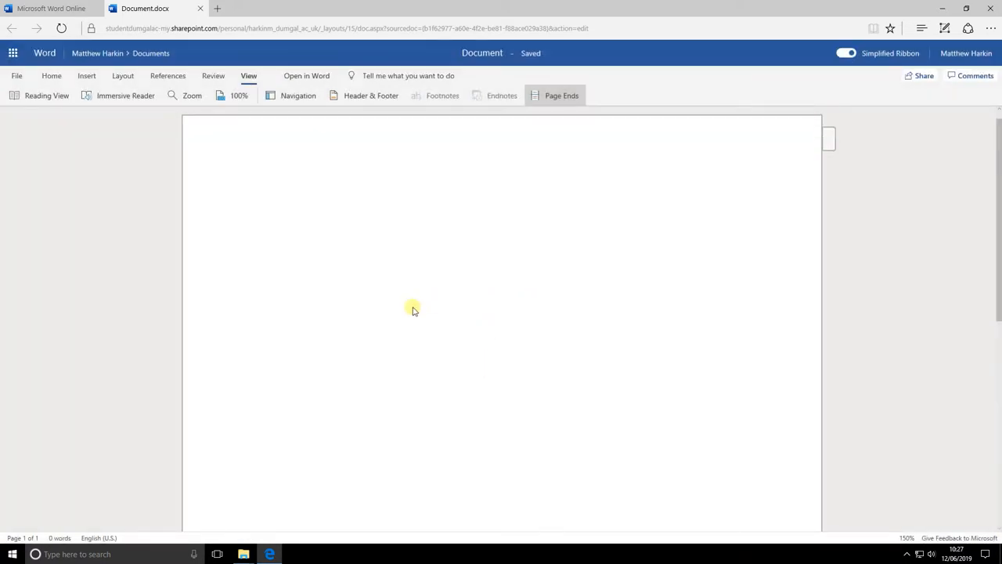
{"action": "left_click", "coordinate": [50, 75]}
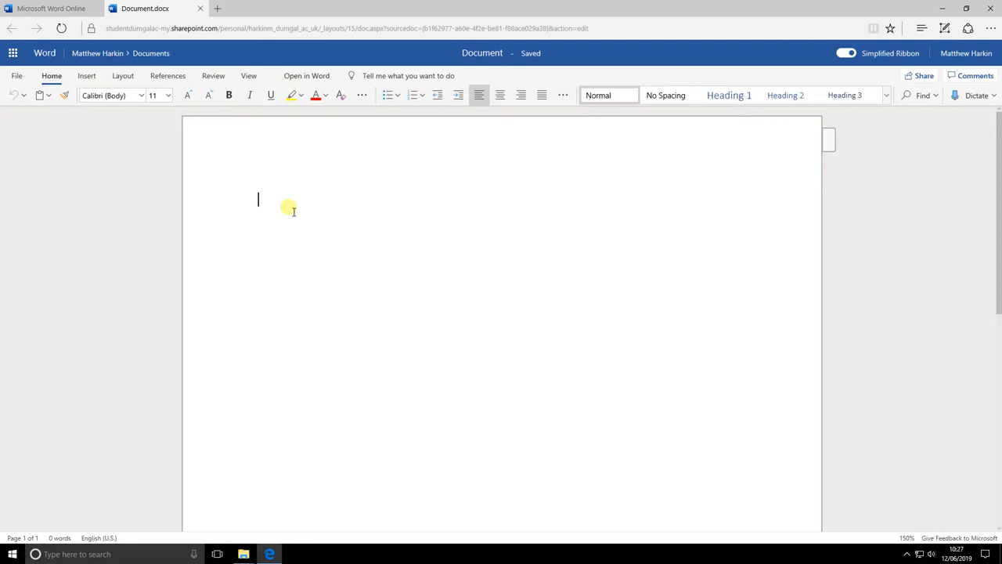
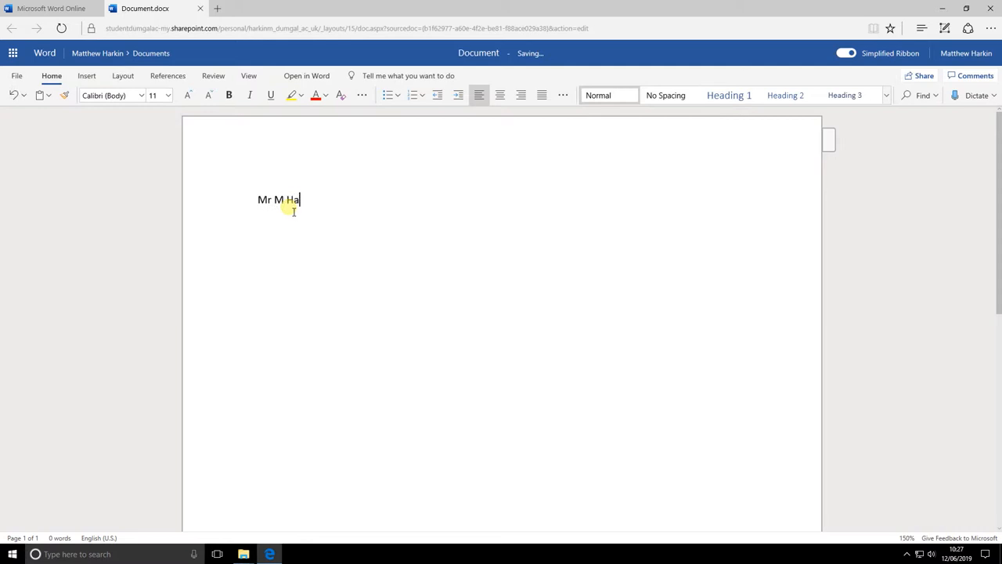
Step: Type the sender's name, Computer Science Lecturer title, college name and address lines
{"action": "key", "text": "Return"}
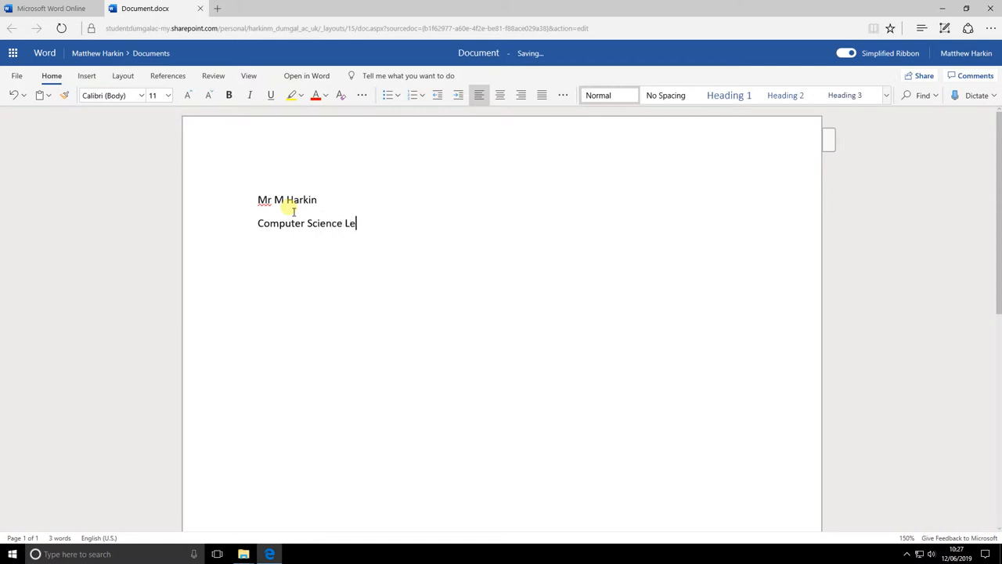
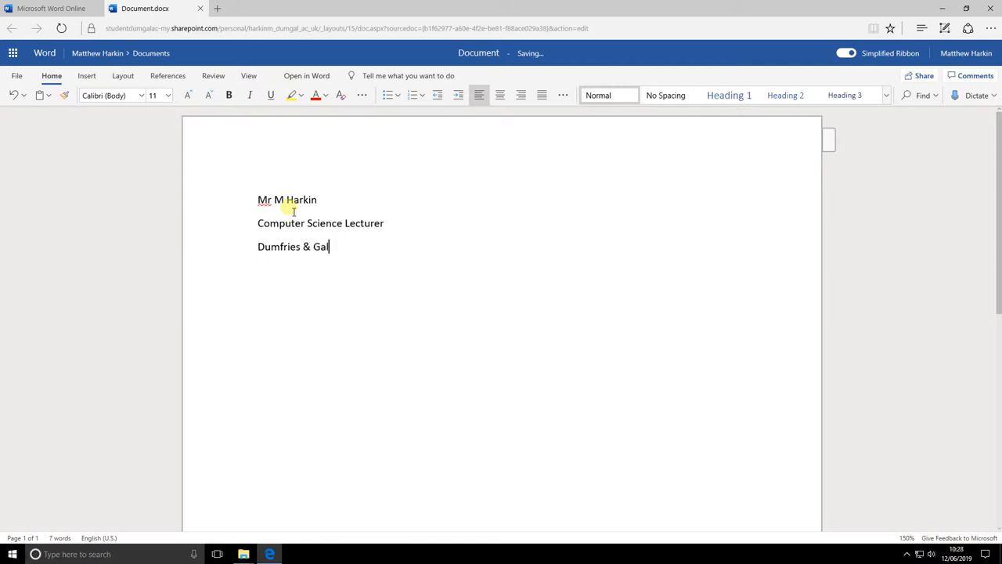
{"action": "key", "text": "Return"}
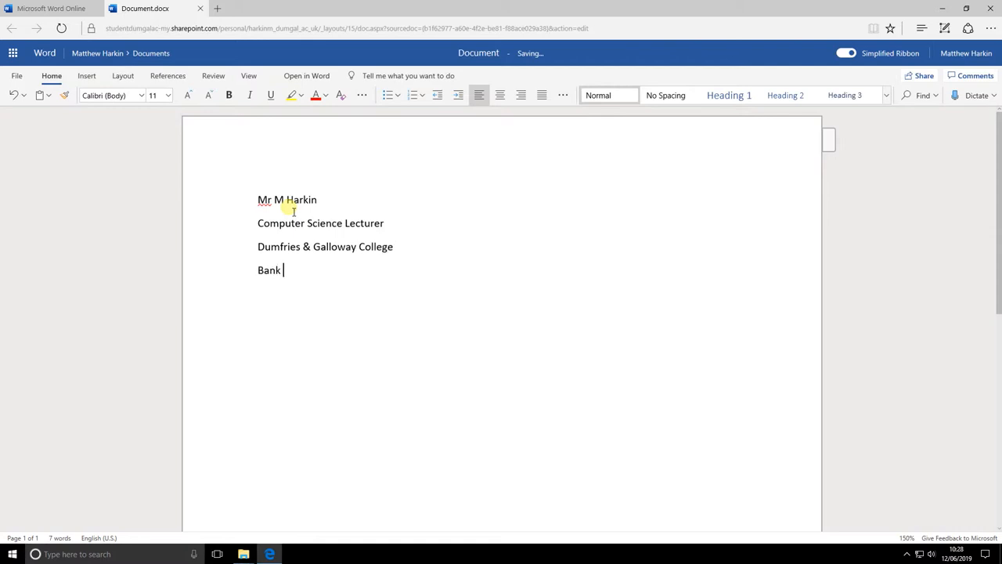
{"action": "key", "text": "Return"}
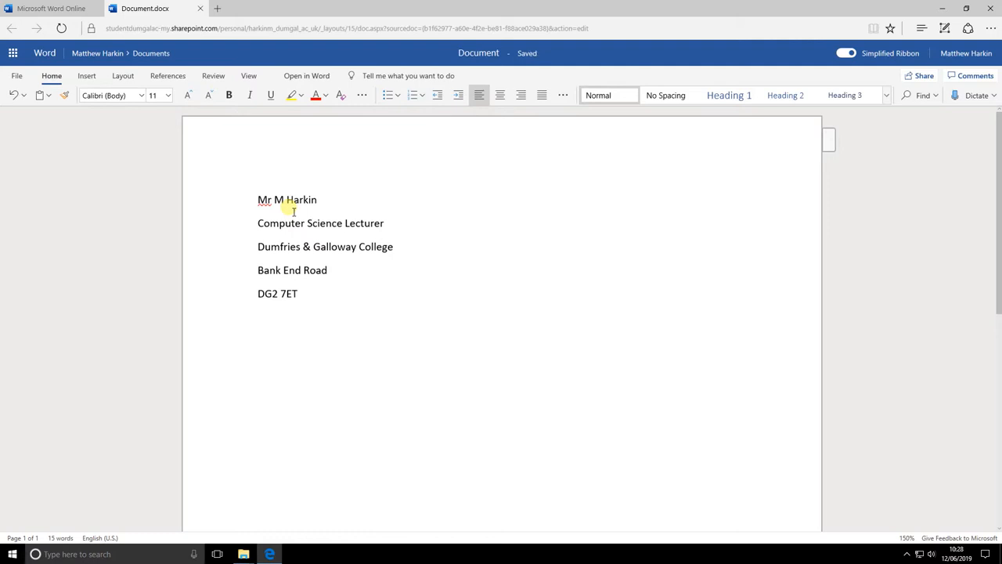
Step: Type the recipient's name, 'MSP' and 'Dumfries & Galloway' on separate lines
{"action": "type", "text": "Mrs A Grant"}
{"action": "key", "text": "Return"}
{"action": "type", "text": "MSP"}
{"action": "key", "text": "Return"}
{"action": "type", "text": "Dumfrie"}
{"action": "key", "text": "BackSpace"}
{"action": "key", "text": "BackSpace"}
{"action": "key", "text": "BackSpace"}
{"action": "type", "text": "ries & Galloway"}
{"action": "key", "text": "Return"}
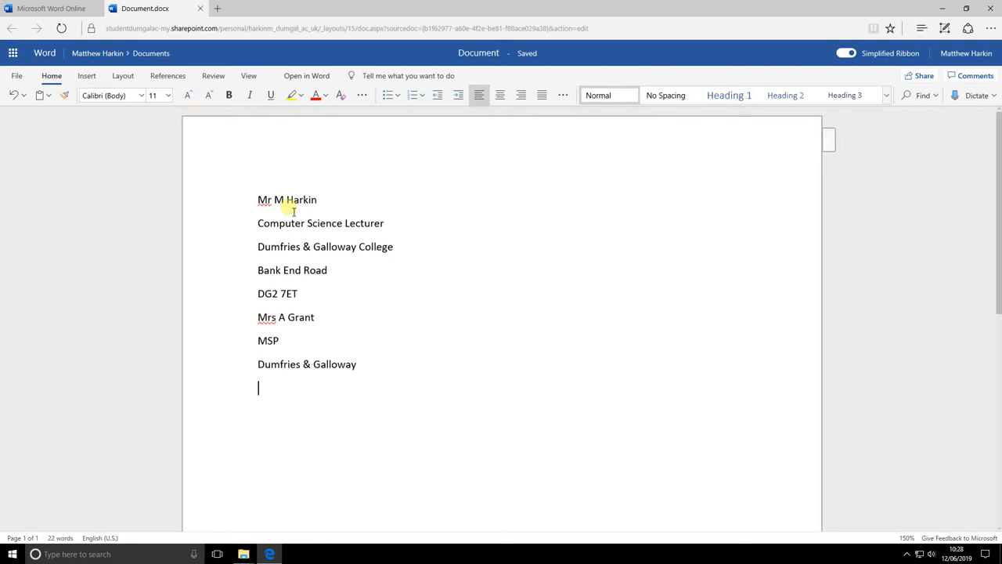
Step: Type the salutation and opening sentences about the anti-social speeding issue on Golf Avenue, Summerhill
{"action": "type", "text": "Dear Mrs Grant"}
{"action": "key", "text": "Return"}
{"action": "type", "text": "I a"}
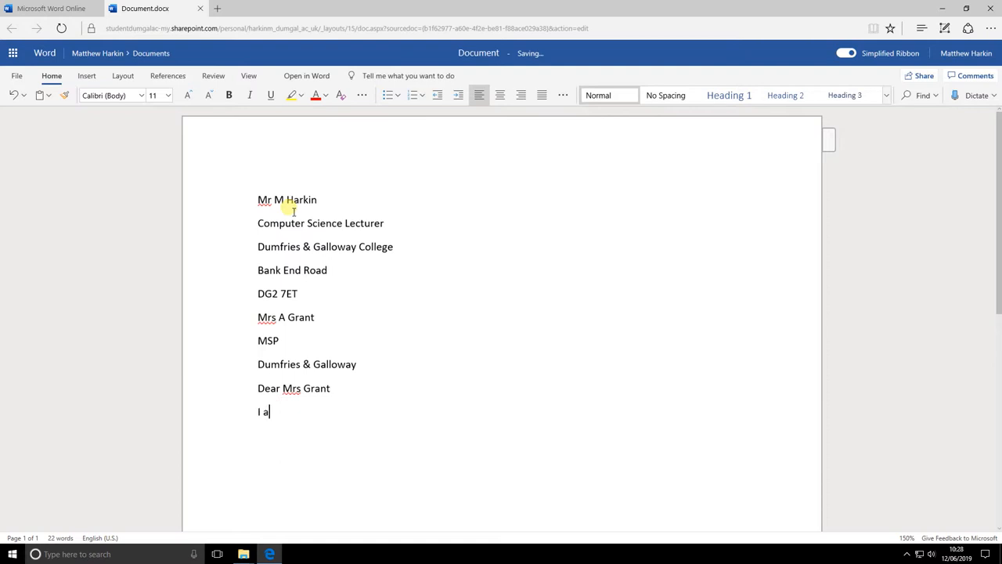
{"action": "type", "text": "m writing to inform you o"}
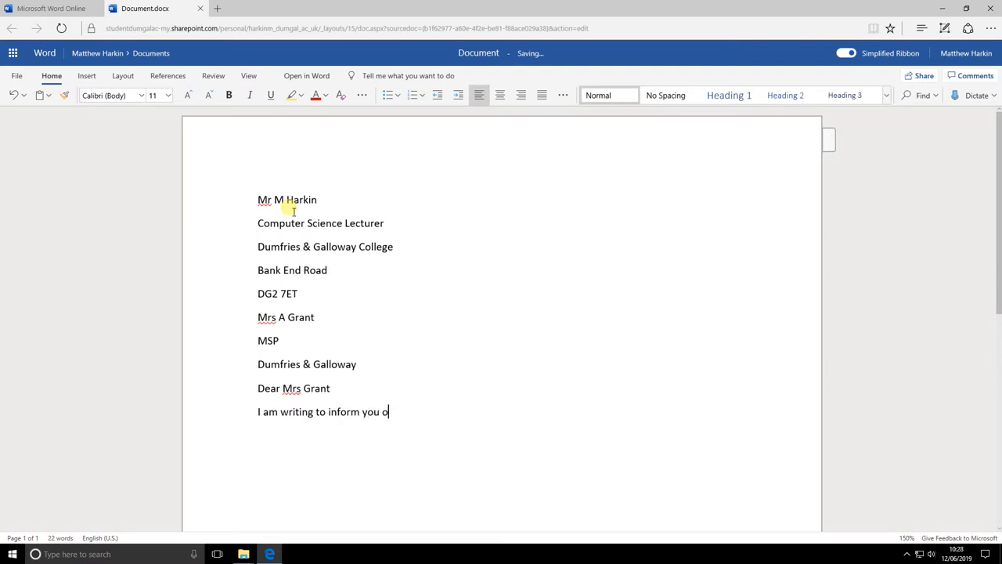
{"action": "type", "text": "f"}
{"action": "type", "text": "anti-sco"}
{"action": "key", "text": "BackSpace"}
{"action": "key", "text": "BackSpace"}
{"action": "type", "text": "ocial issue in Dumfr"}
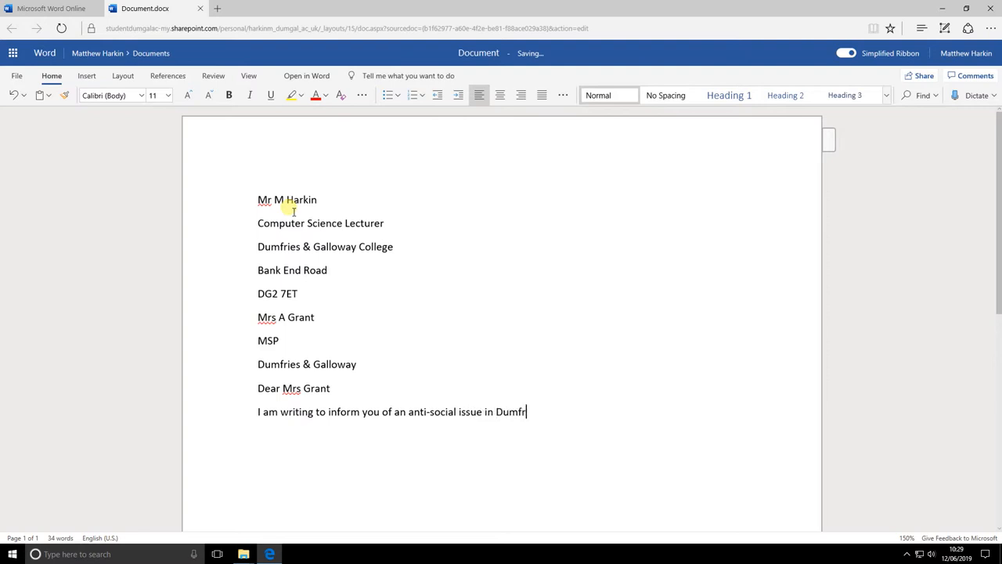
{"action": "type", "text": "ies (Summerhill area)."}
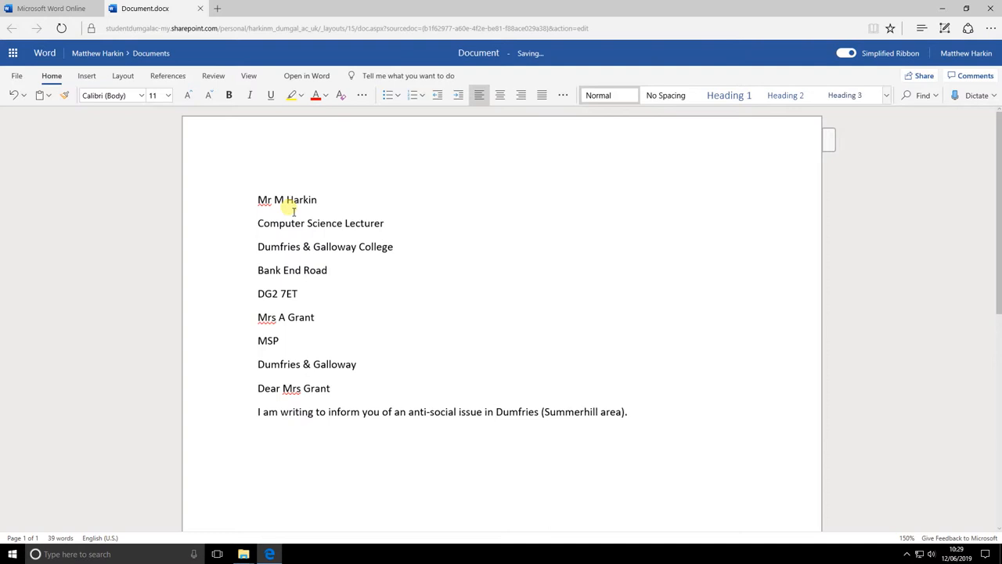
{"action": "type", "text": "At the moment Golf Avenue"}
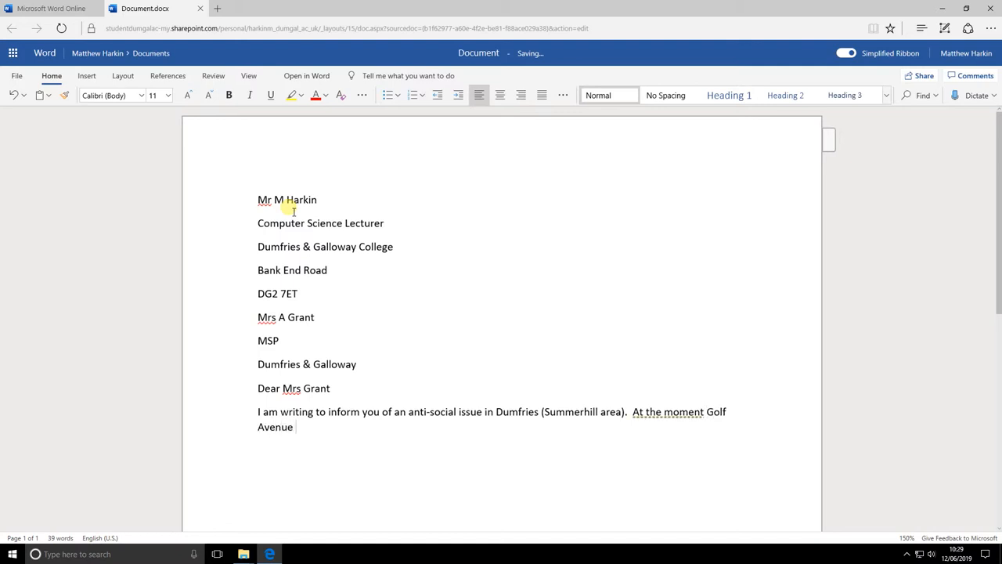
{"action": "type", "text": " has no speed bump"}
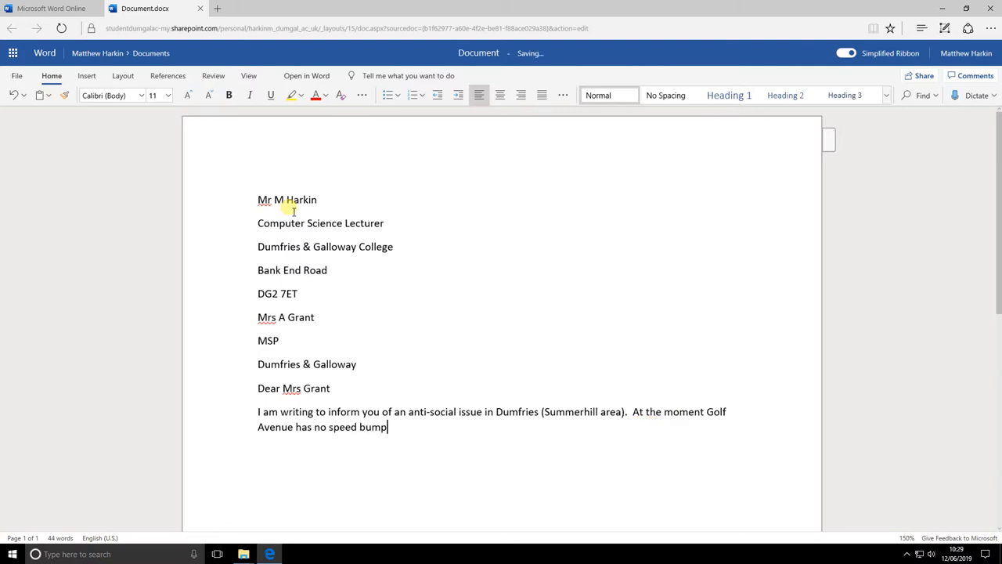
{"action": "type", "text": "s or humps in place to reduce the speed "}
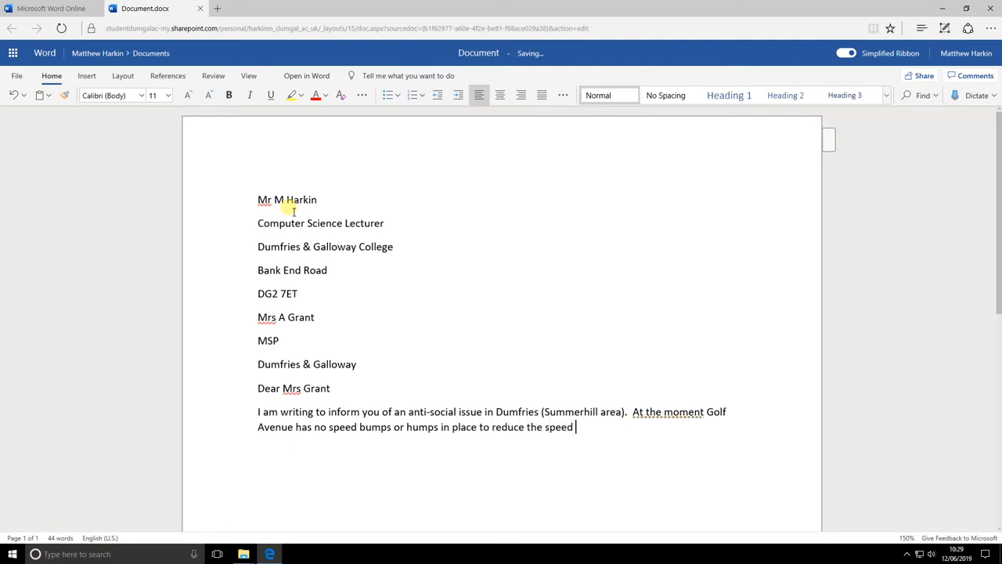
{"action": "type", "text": "of drivers omn"}
{"action": "key", "text": "BackSpace"}
{"action": "key", "text": "BackSpace"}
{"action": "key", "text": "BackSpace"}
{"action": "type", "text": "n that road.  There are a nm"}
{"action": "key", "text": "BackSpace"}
{"action": "type", "text": "umber of "}
{"action": "type", "text": "s"}
{"action": "key", "text": "BackSpace"}
{"action": "key", "text": "BackSpace"}
{"action": "type", "text": "children"}
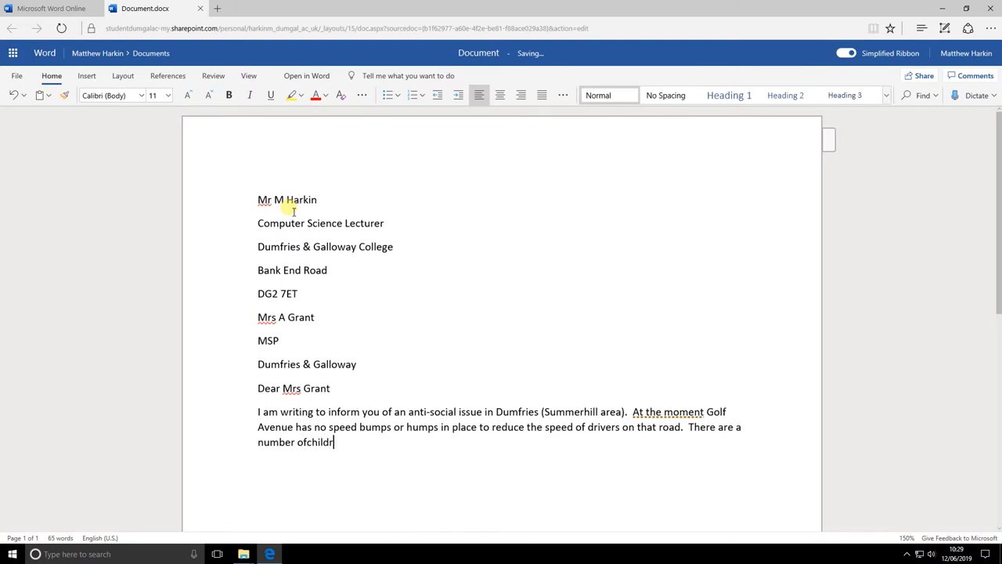
Step: Continue the paragraph about children crossing between parked cars and request speed humps and bumps
{"action": "key", "text": "Left"}
{"action": "key", "text": "Left"}
{"action": "key", "text": "Left"}
{"action": "key", "text": "End"}
{"action": "type", "text": "who are residen"}
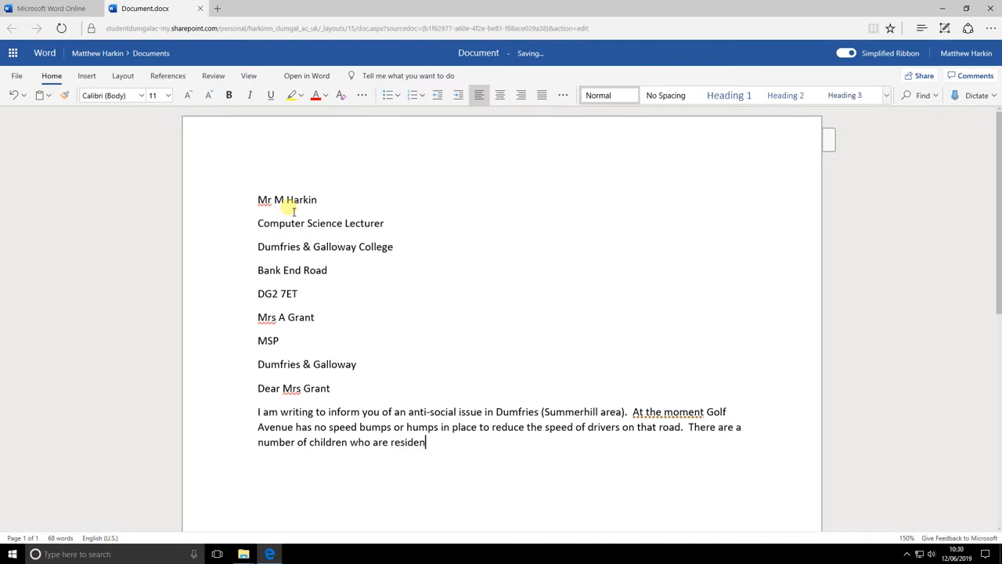
{"action": "type", "text": "t in the area and cross this do"}
{"action": "key", "text": "BackSpace"}
{"action": "key", "text": "BackSpace"}
{"action": "type", "text": "road between "}
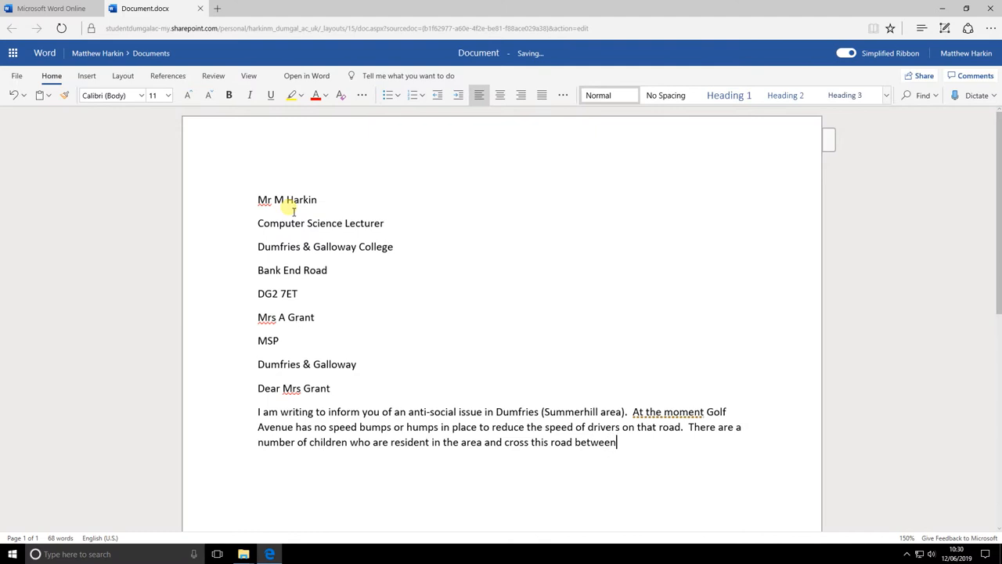
{"action": "type", "text": "vehicle that are parked on "}
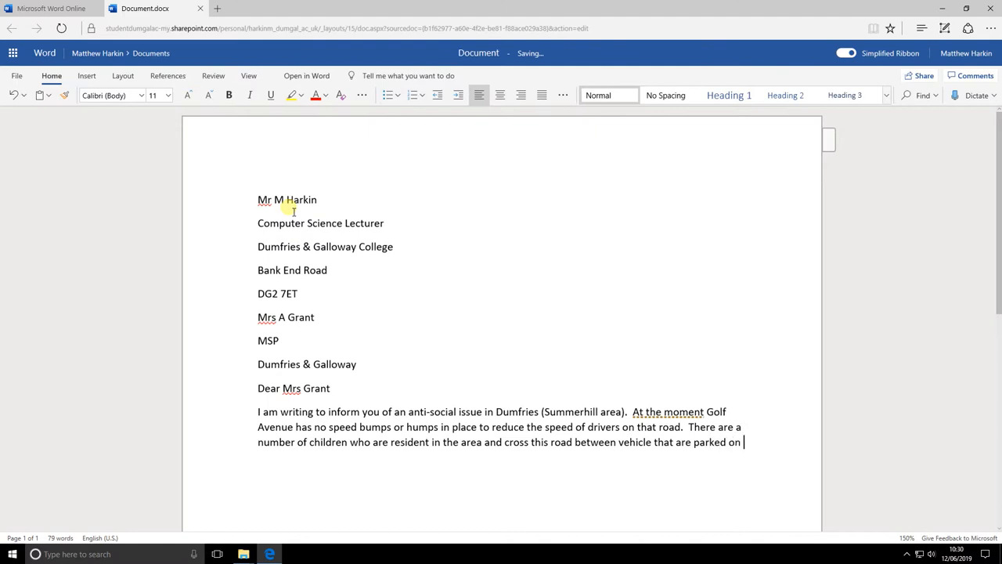
{"action": "type", "text": "a regular basis. "}
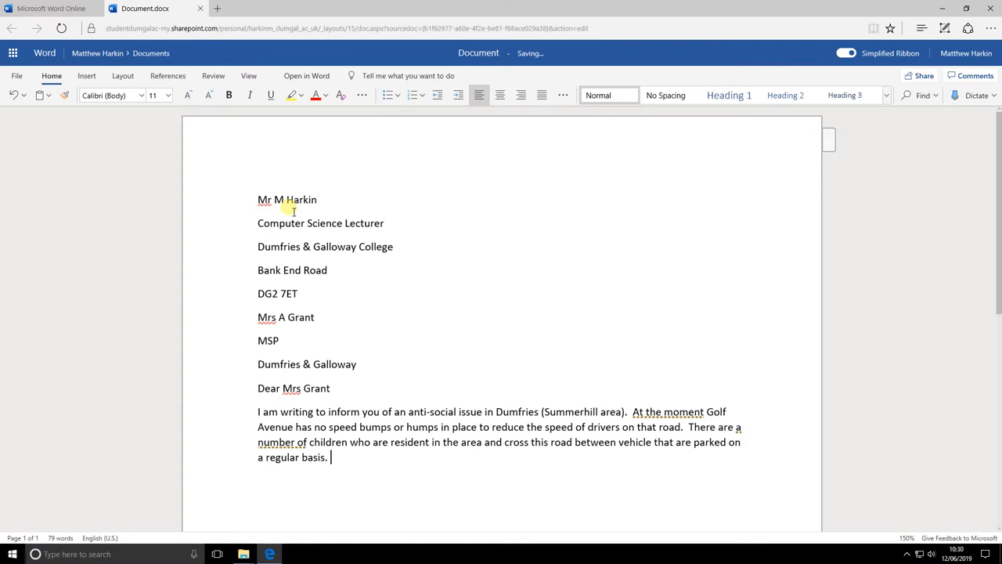
{"action": "type", "text": "At the moment drivers "}
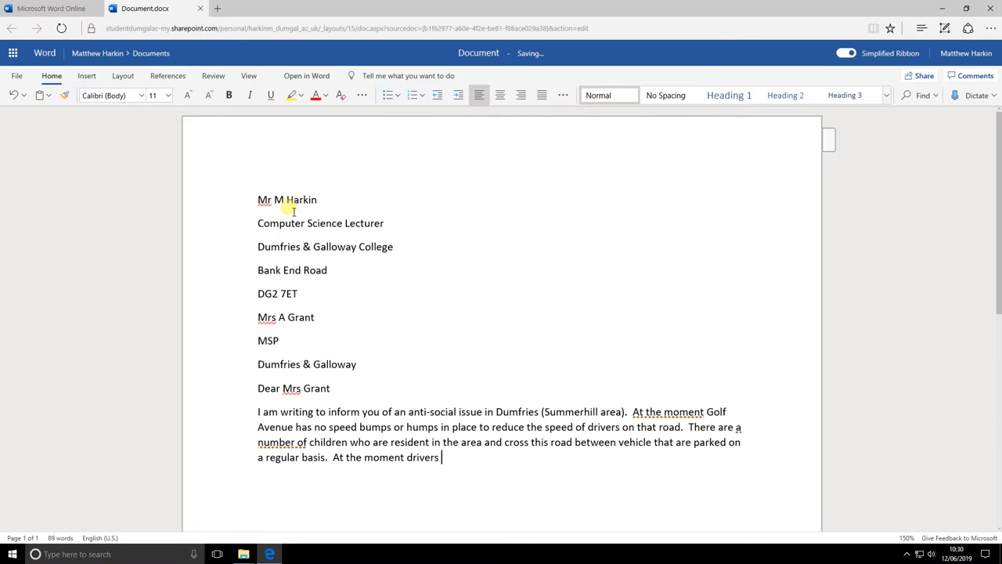
{"action": "type", "text": "are at points racing along the road with no concern fo"}
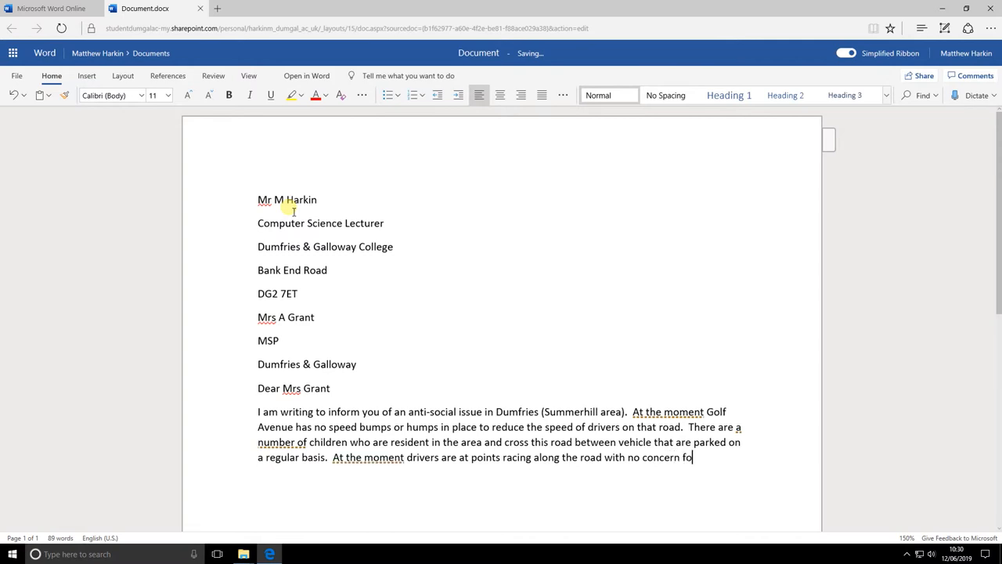
{"action": "type", "text": "r their speed and the safety of the c"}
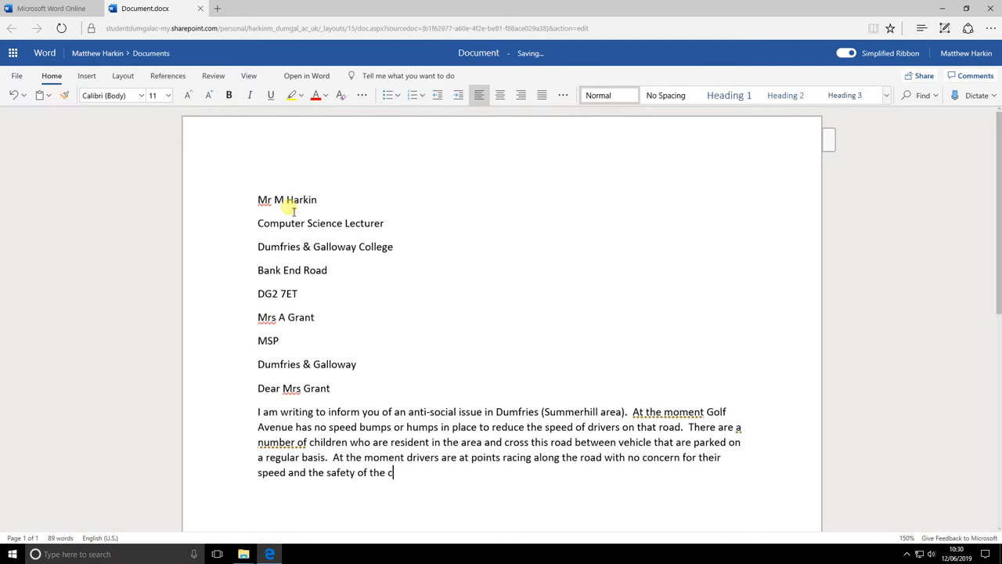
{"action": "type", "text": "hildren.  I ask y"}
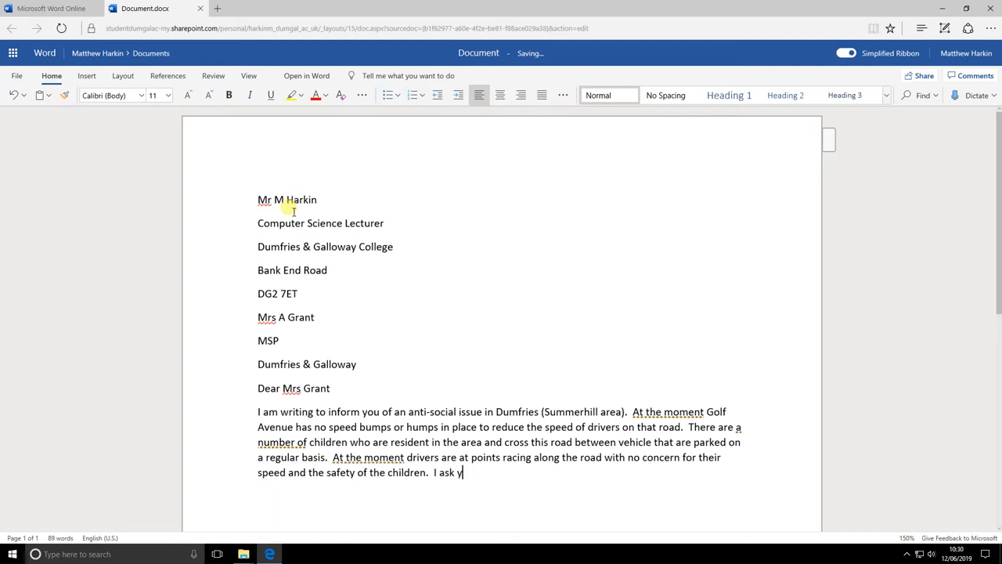
{"action": "type", "text": "ou to investigate t"}
{"action": "type", "text": "his issue a"}
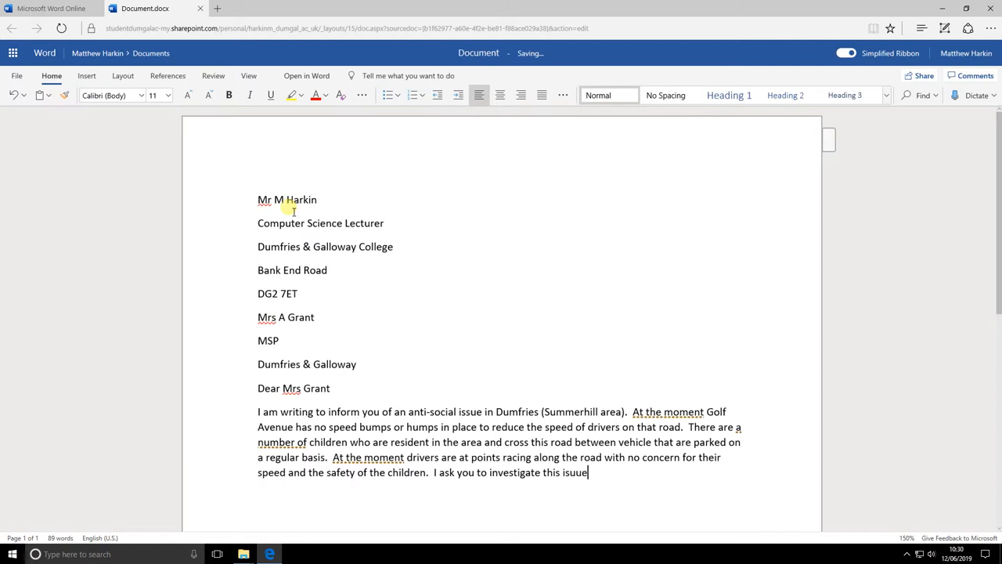
{"action": "key", "text": "BackSpace"}
{"action": "key", "text": "BackSpace"}
{"action": "key", "text": "BackSpace"}
{"action": "key", "text": "BackSpace"}
{"action": "key", "text": "BackSpace"}
{"action": "type", "text": "sue with a move"}
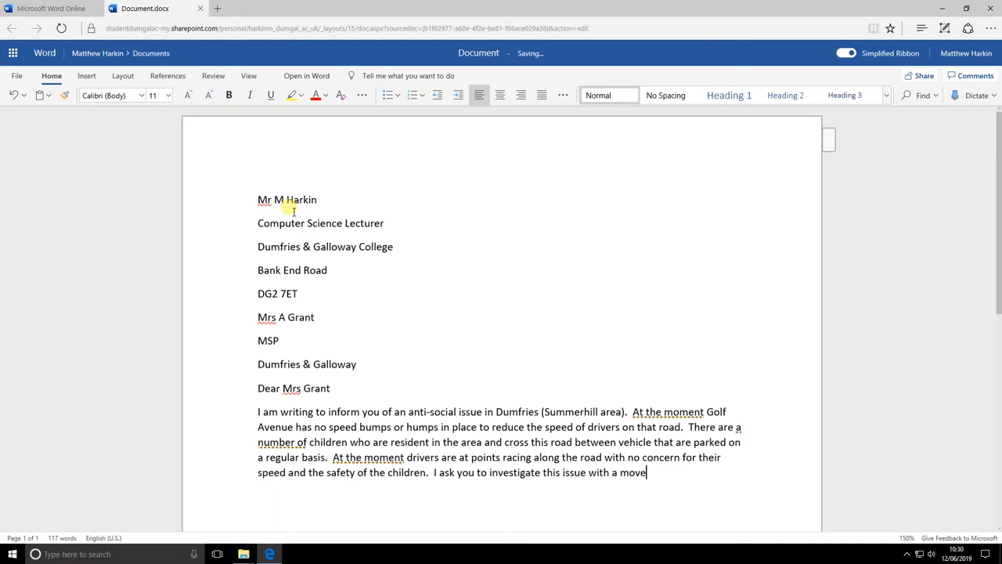
{"action": "type", "text": " to implement spee humps and "}
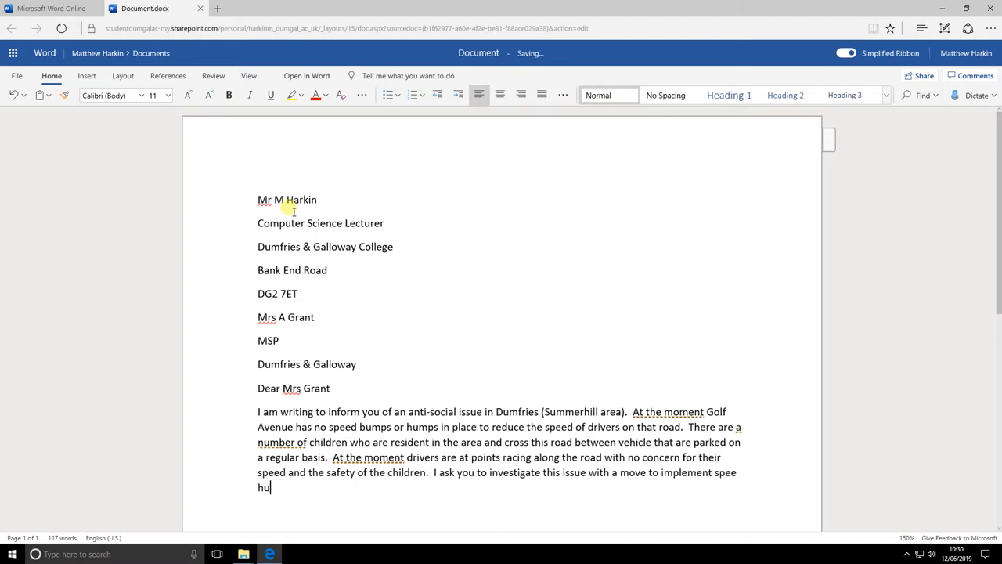
{"action": "type", "text": "bumpos."}
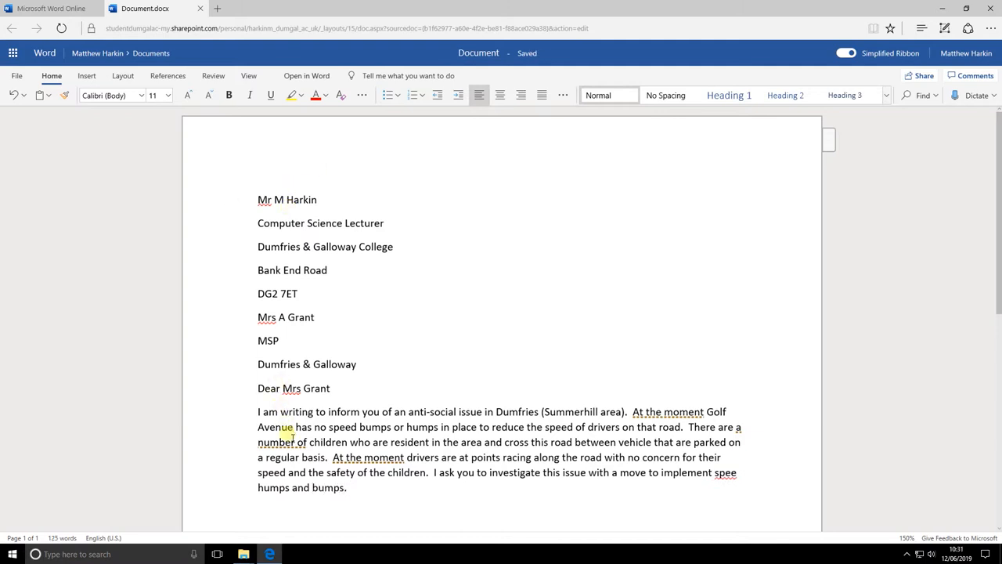
Step: Dismiss the wording suggestions flagged on 'a number of' and 'At the moment'
{"action": "right_click", "coordinate": [291, 443]}
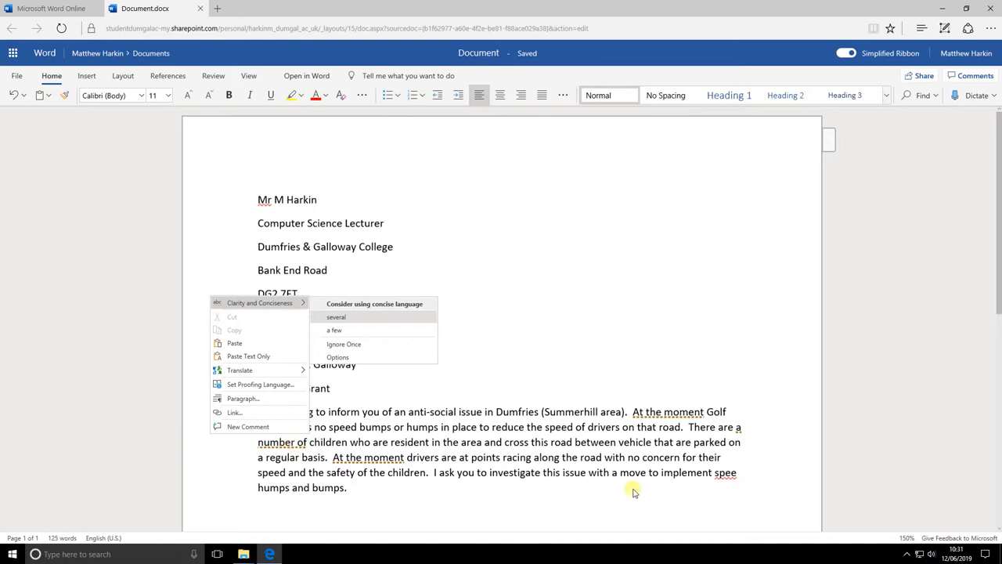
{"action": "left_click", "coordinate": [746, 475]}
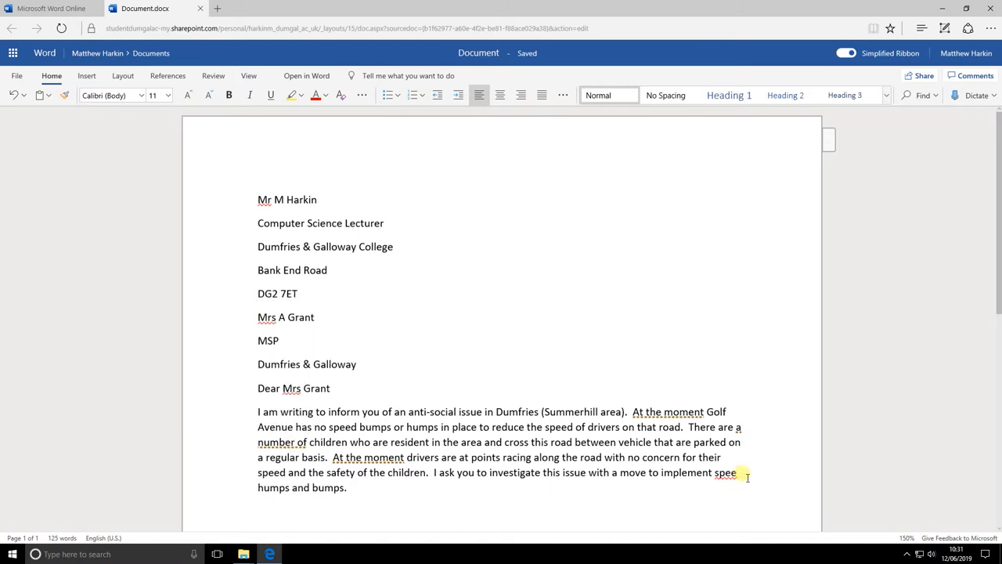
{"action": "right_click", "coordinate": [372, 460]}
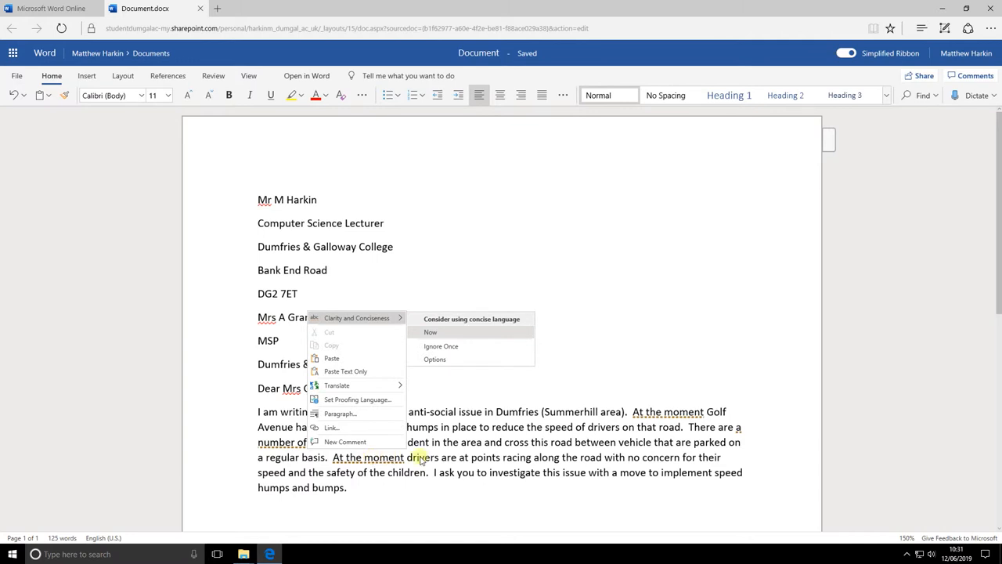
{"action": "left_click", "coordinate": [601, 460]}
Step: Add a 'Regards,' sign-off followed by the sender's name below the body paragraph
{"action": "left_click", "coordinate": [382, 490]}
{"action": "key", "text": "Return"}
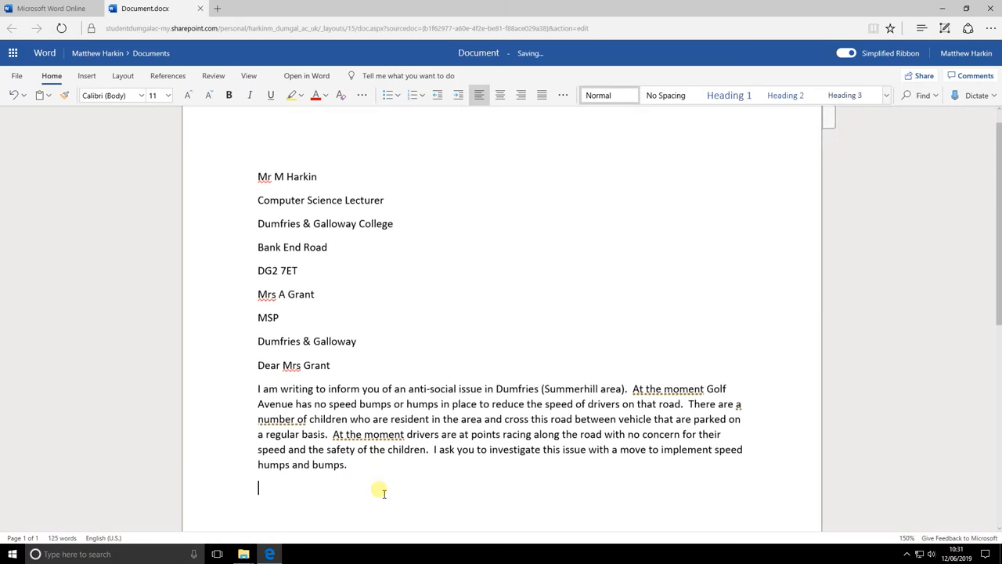
{"action": "type", "text": "Rega"}
{"action": "type", "text": "rd"}
{"action": "key", "text": "BackSpace"}
{"action": "key", "text": "BackSpace"}
{"action": "type", "text": "ards,"}
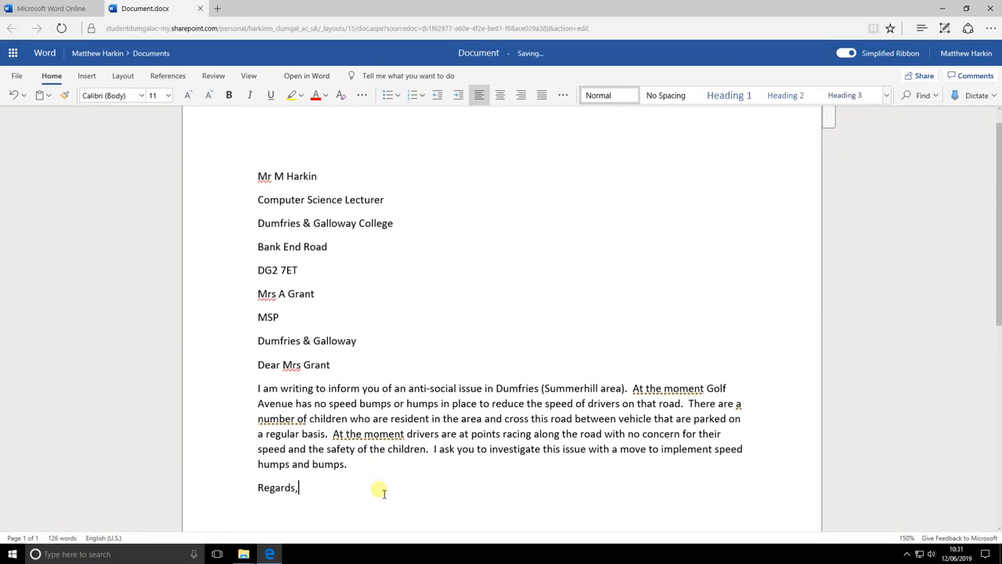
{"action": "key", "text": "Return"}
{"action": "type", "text": "M Harkin"}
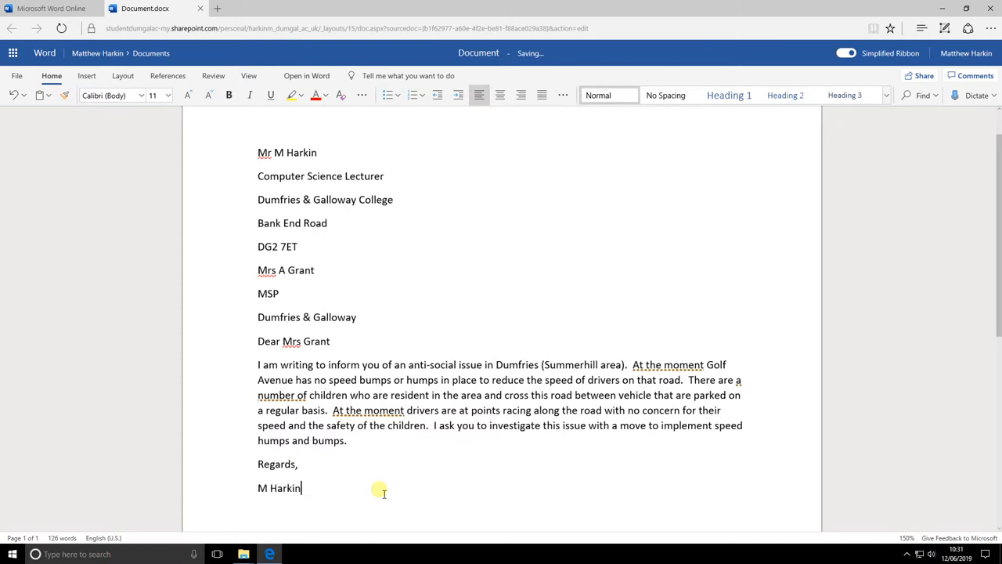
{"action": "key", "text": "Return"}
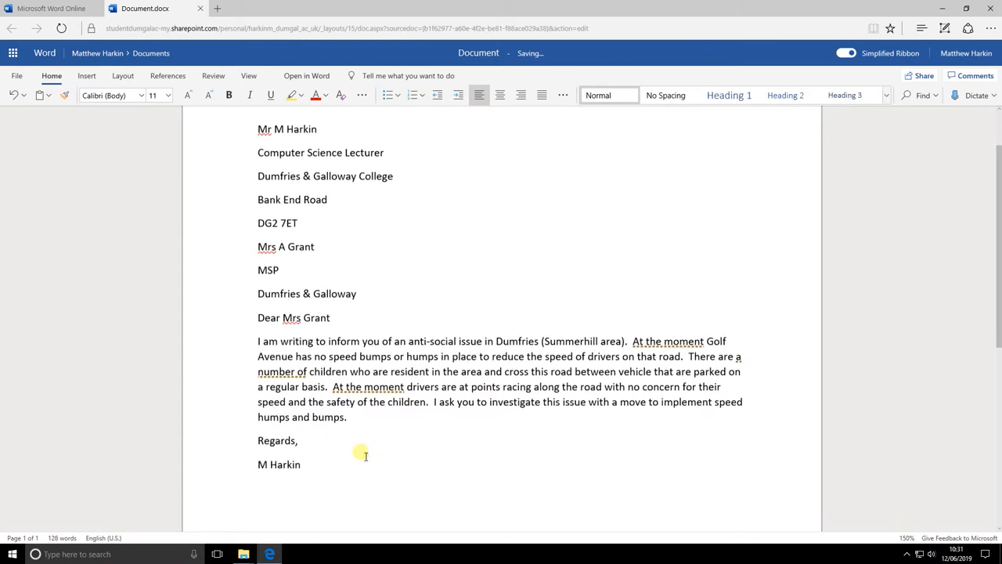
{"action": "scroll", "coordinate": [329, 431], "scroll_direction": "up", "scroll_amount": 2}
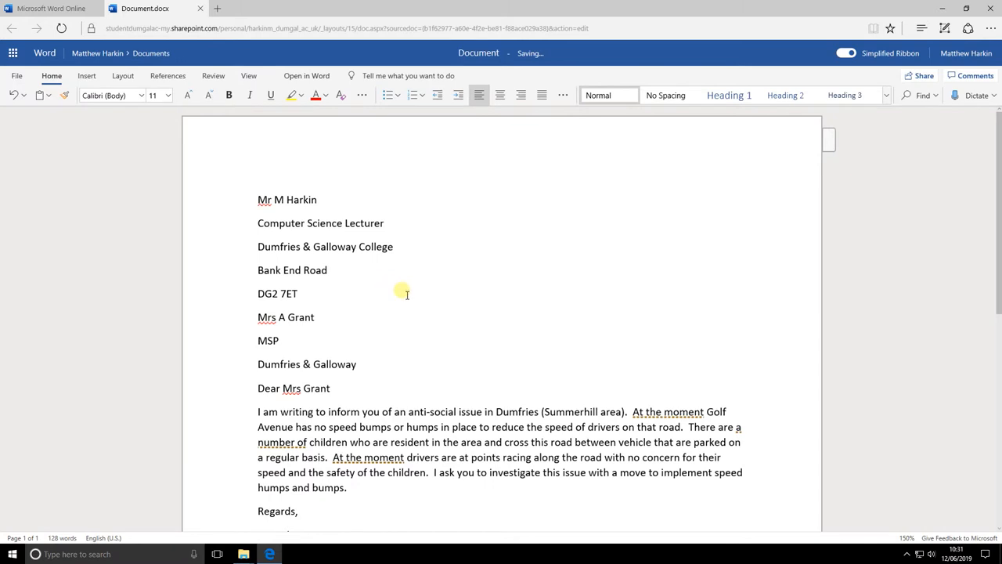
Step: Rename the document to 'MSP letter'
{"action": "left_click", "coordinate": [489, 61]}
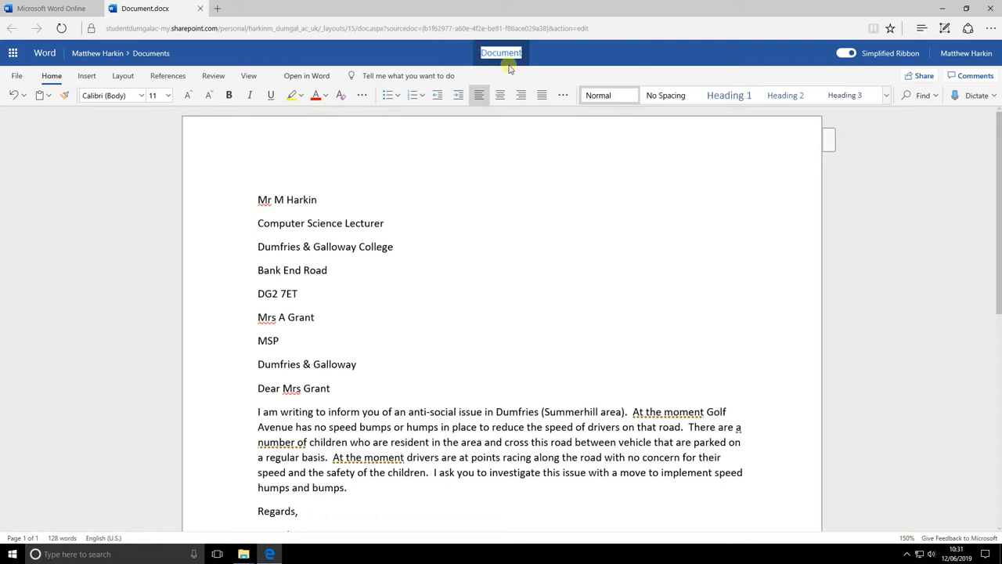
{"action": "type", "text": "MS"}
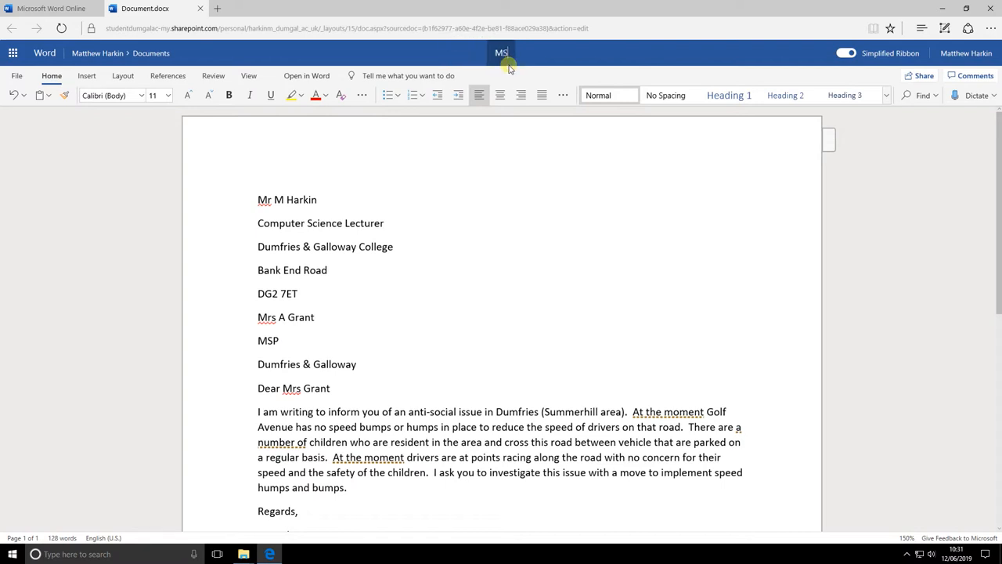
{"action": "type", "text": "P letter"}
{"action": "key", "text": "Return"}
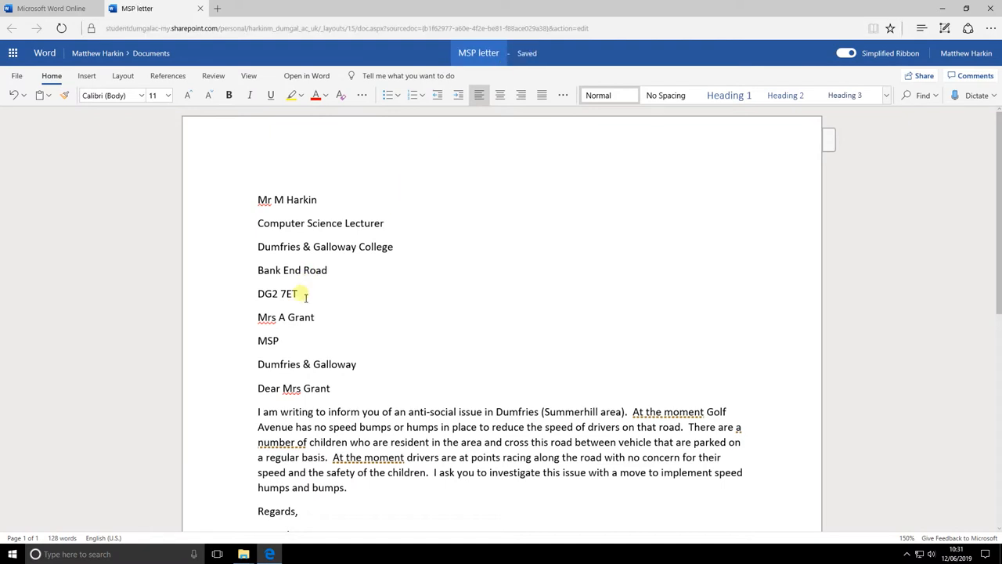
Step: Right-align the sender's five address lines
{"action": "left_click", "coordinate": [309, 295]}
{"action": "left_click_drag", "start_coordinate": [309, 296], "coordinate": [253, 202]}
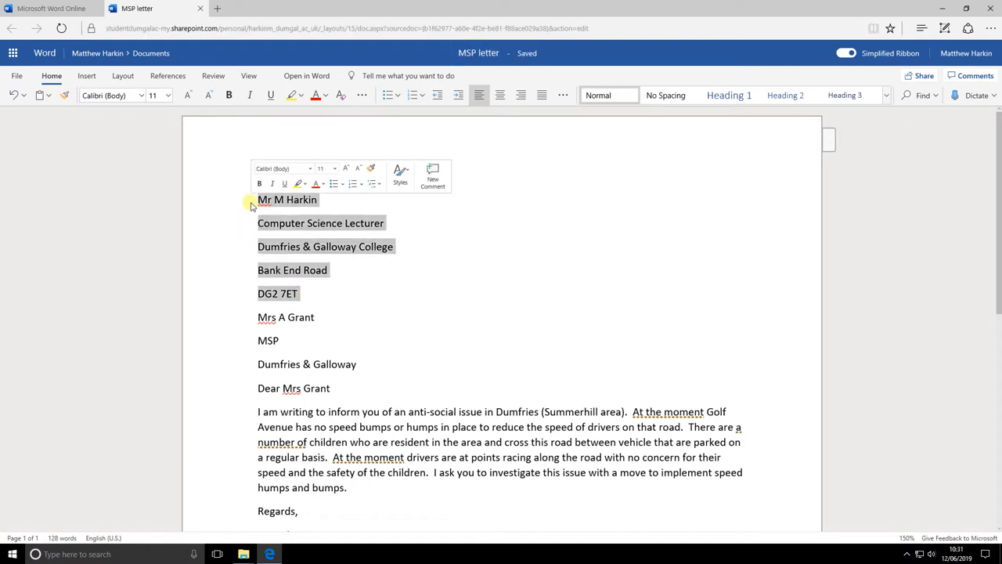
{"action": "left_click", "coordinate": [518, 95]}
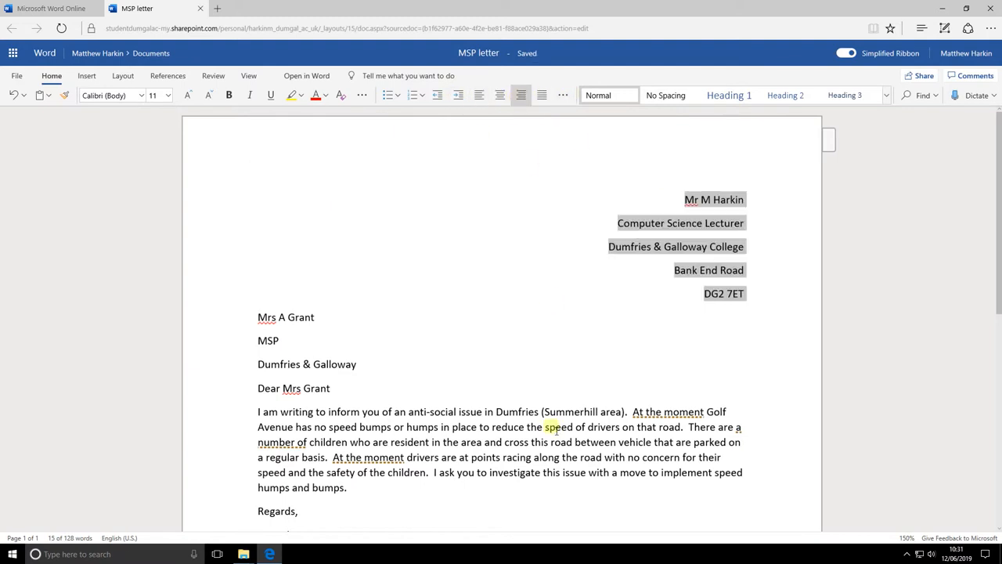
{"action": "left_click", "coordinate": [601, 427]}
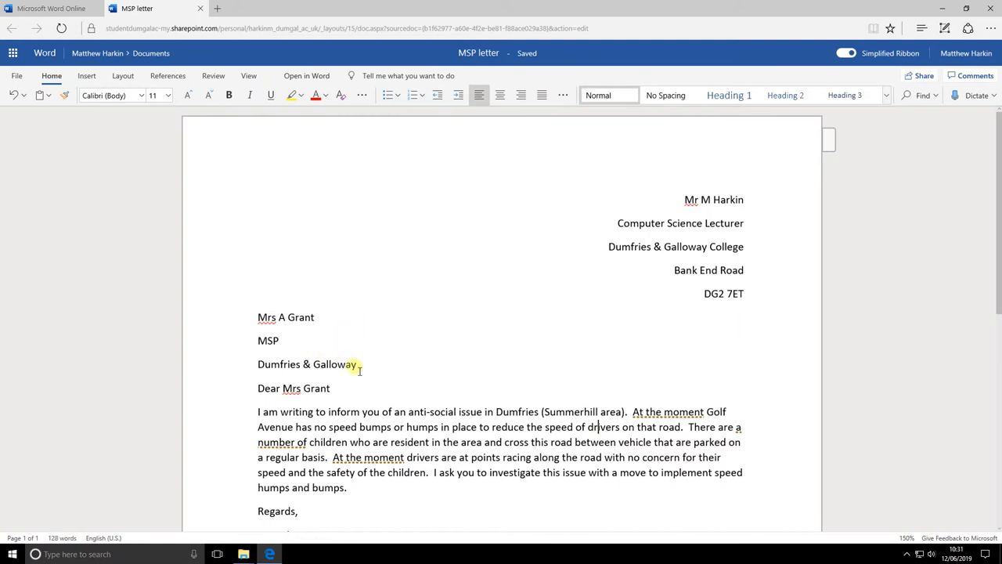
Step: Add a blank line before the salutation, end it with a comma, and join 'MSP Dumfries & Galloway'
{"action": "left_click", "coordinate": [398, 371]}
{"action": "key", "text": "Return"}
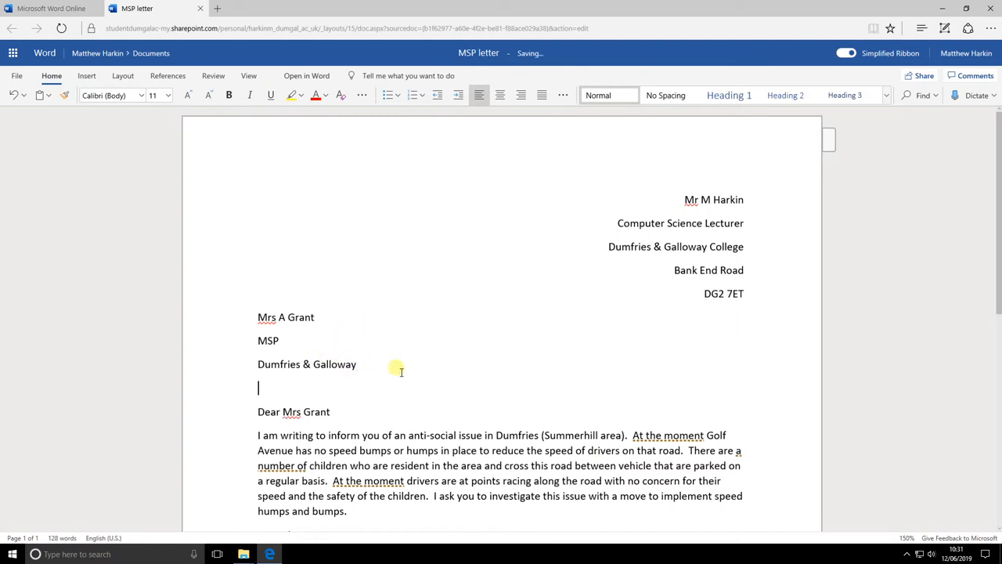
{"action": "scroll", "coordinate": [391, 369], "scroll_direction": "down", "scroll_amount": 5}
{"action": "left_click", "coordinate": [399, 219]}
{"action": "type", "text": ","}
{"action": "scroll", "coordinate": [398, 219], "scroll_direction": "up", "scroll_amount": 3}
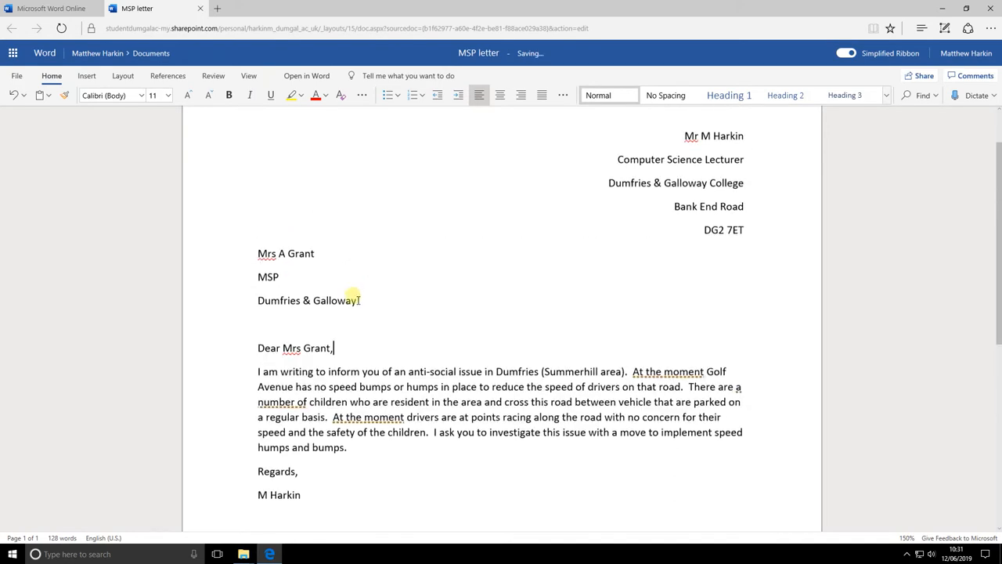
{"action": "left_click", "coordinate": [307, 278]}
{"action": "key", "text": "Delete"}
Step: Make the recipient's name and MSP lines bold
{"action": "left_click_drag", "start_coordinate": [389, 280], "coordinate": [259, 253]}
{"action": "left_click", "coordinate": [228, 94]}
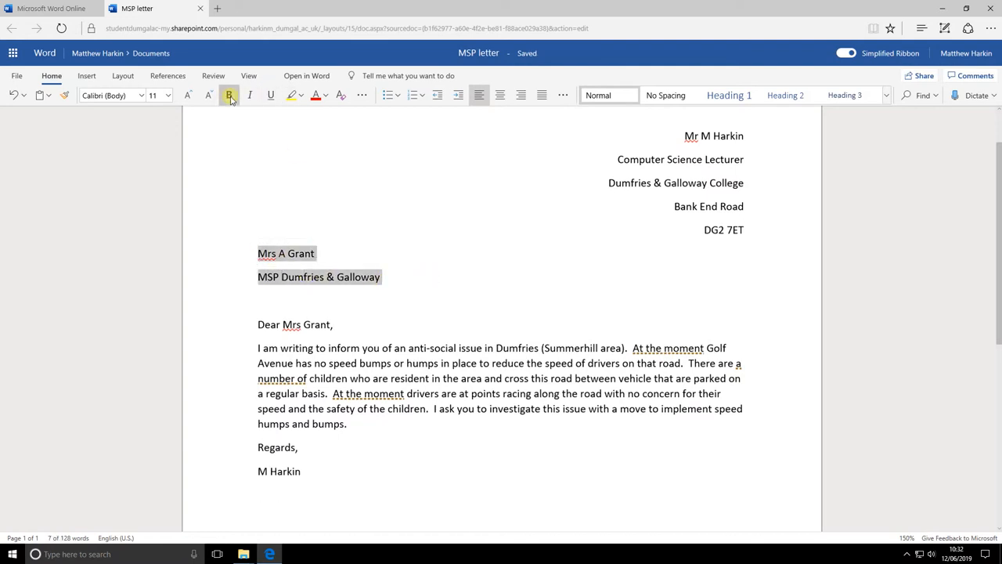
{"action": "left_click", "coordinate": [370, 404]}
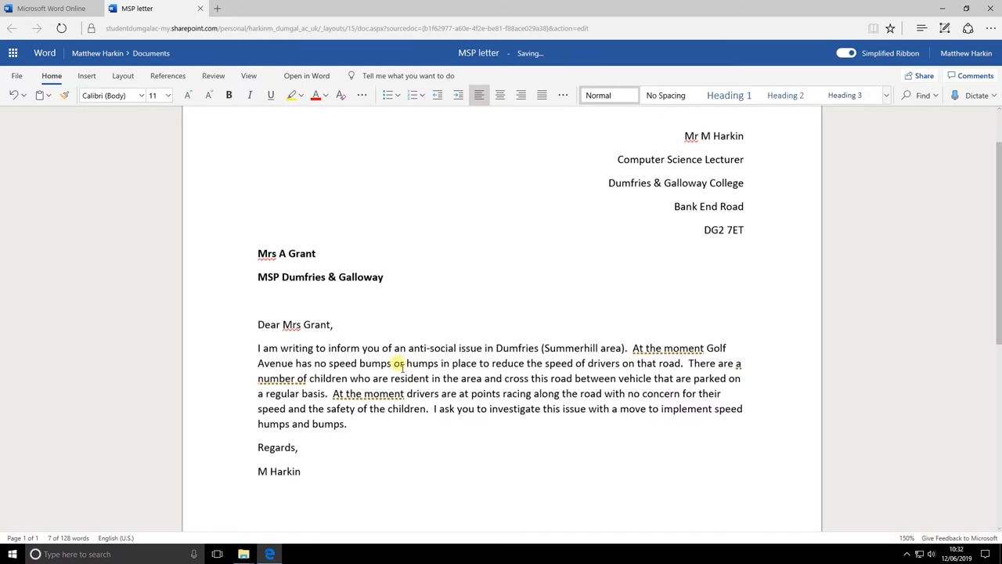
{"action": "scroll", "coordinate": [414, 364], "scroll_direction": "down", "scroll_amount": 4}
{"action": "scroll", "coordinate": [399, 366], "scroll_direction": "up", "scroll_amount": 4}
{"action": "scroll", "coordinate": [400, 366], "scroll_direction": "down", "scroll_amount": 4}
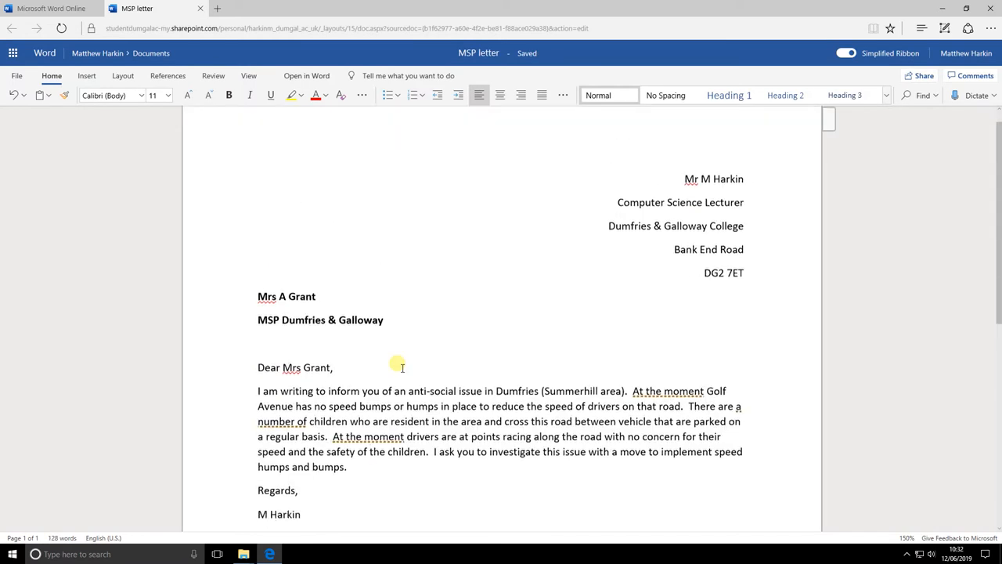
{"action": "scroll", "coordinate": [399, 366], "scroll_direction": "up", "scroll_amount": 4}
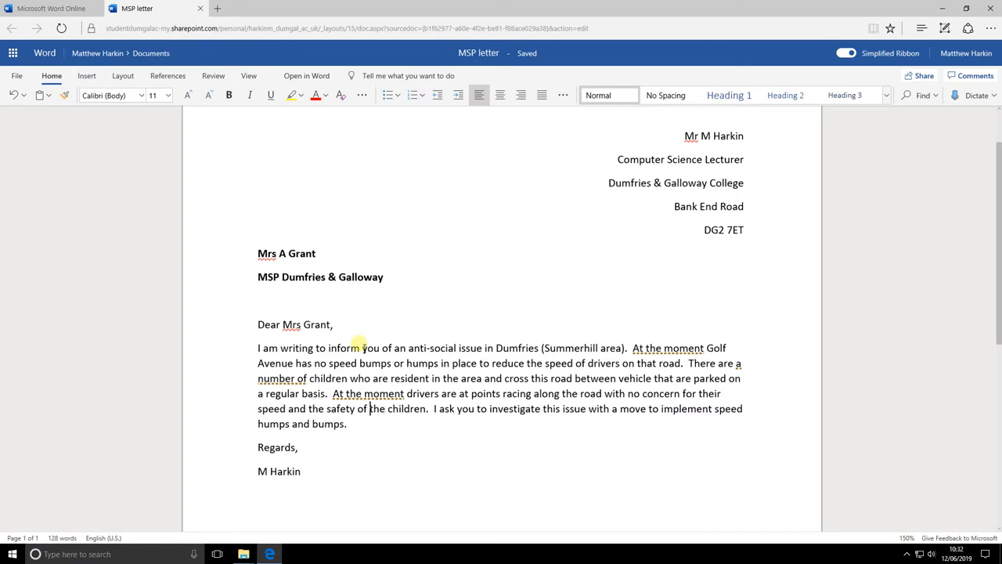
Step: Enlarge the body paragraph's font to 12 pt
{"action": "left_click_drag", "start_coordinate": [347, 423], "coordinate": [255, 345]}
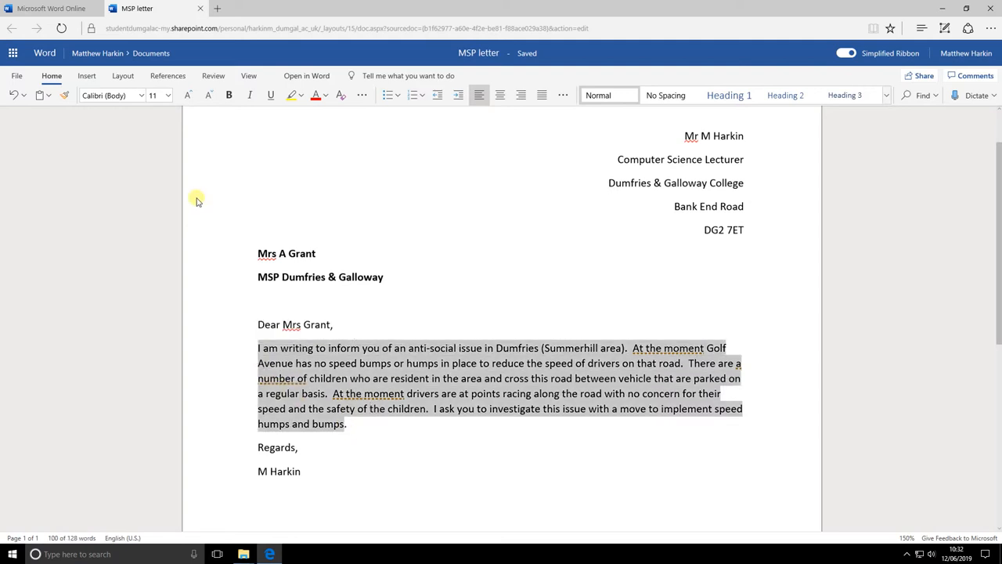
{"action": "left_click", "coordinate": [191, 97]}
{"action": "key", "text": "Left"}
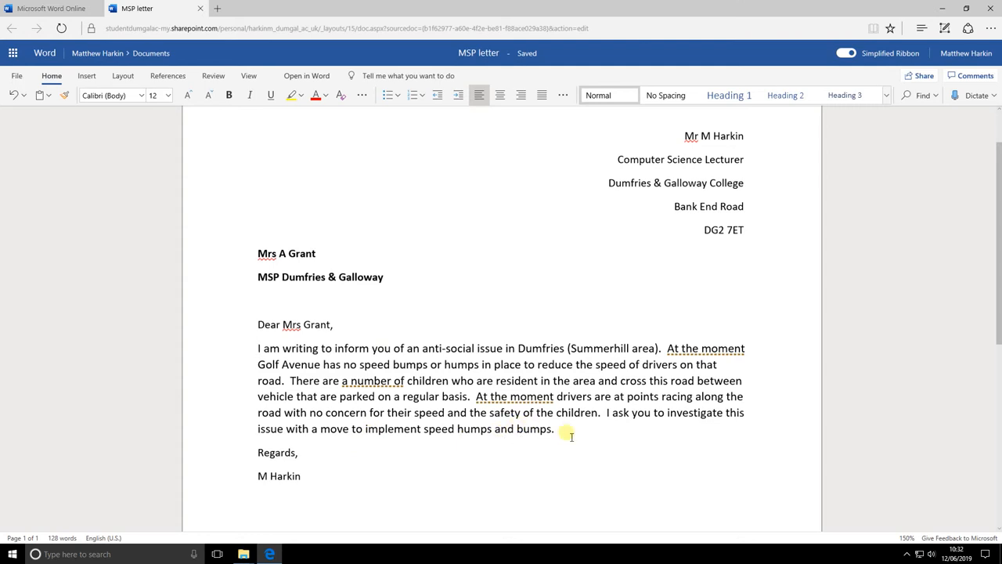
Step: Insert blank lines after the body paragraph and after the salutation
{"action": "key", "text": "Return"}
{"action": "left_click", "coordinate": [351, 329]}
{"action": "key", "text": "Return"}
{"action": "scroll", "coordinate": [380, 368], "scroll_direction": "down", "scroll_amount": 5}
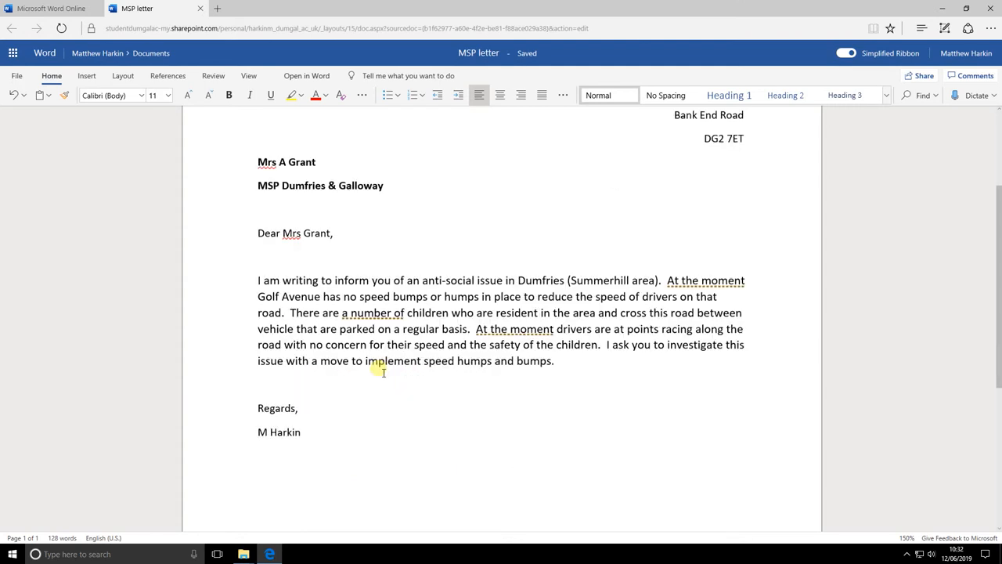
{"action": "scroll", "coordinate": [380, 369], "scroll_direction": "up", "scroll_amount": 6}
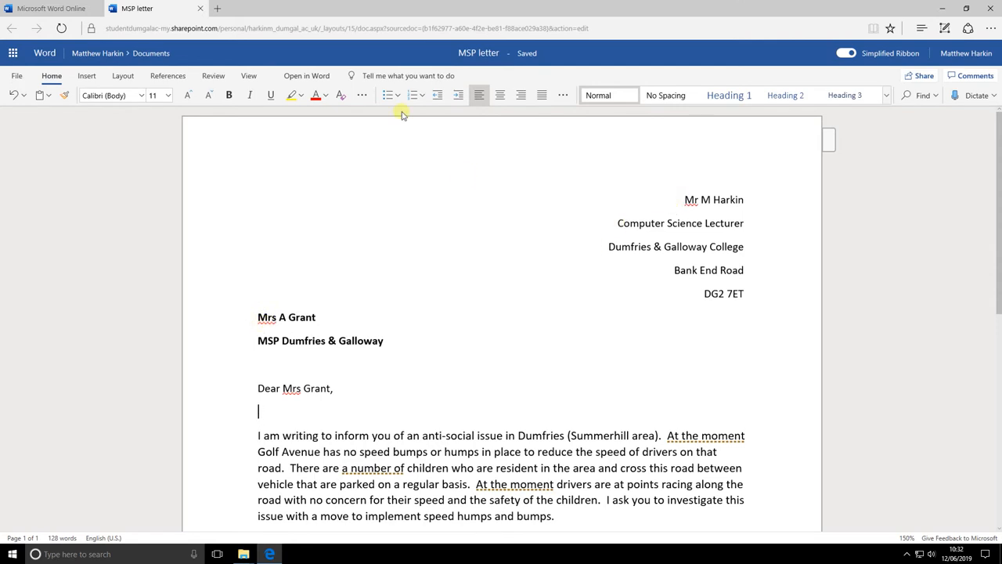
Step: Start Spelling & Grammar from the Review tab and ignore the 'At the moment' suggestion
{"action": "left_click", "coordinate": [215, 77]}
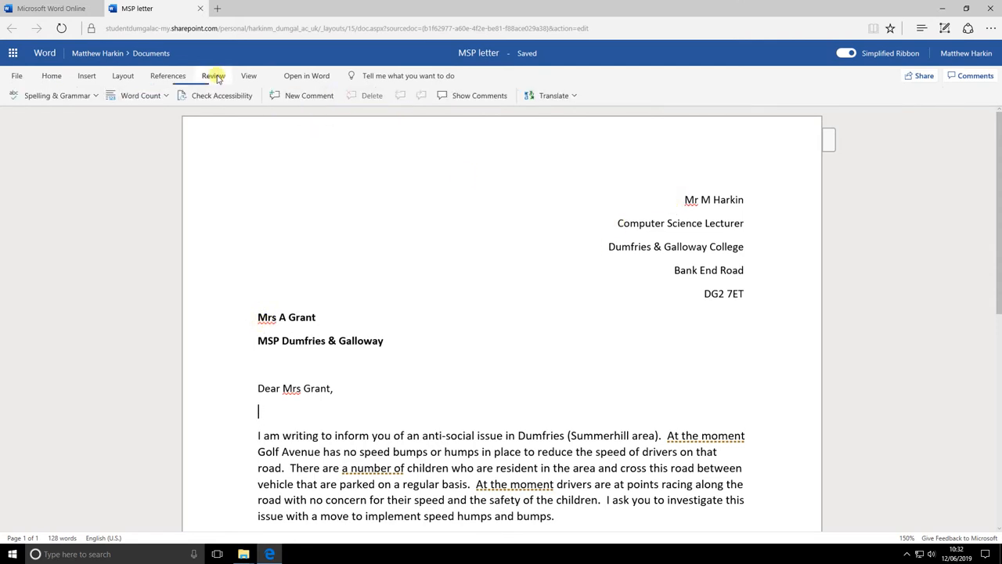
{"action": "left_click", "coordinate": [41, 97]}
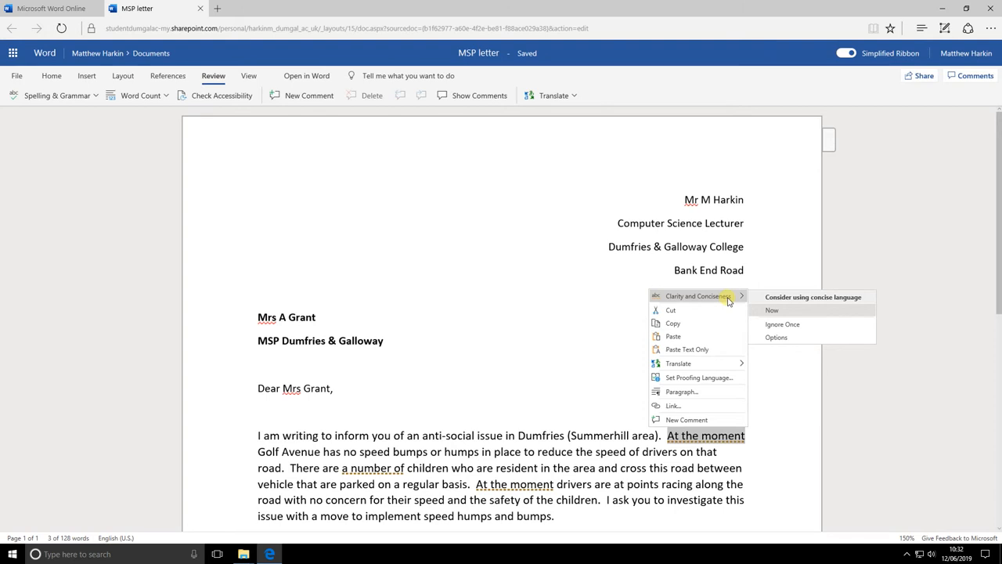
{"action": "left_click", "coordinate": [787, 324]}
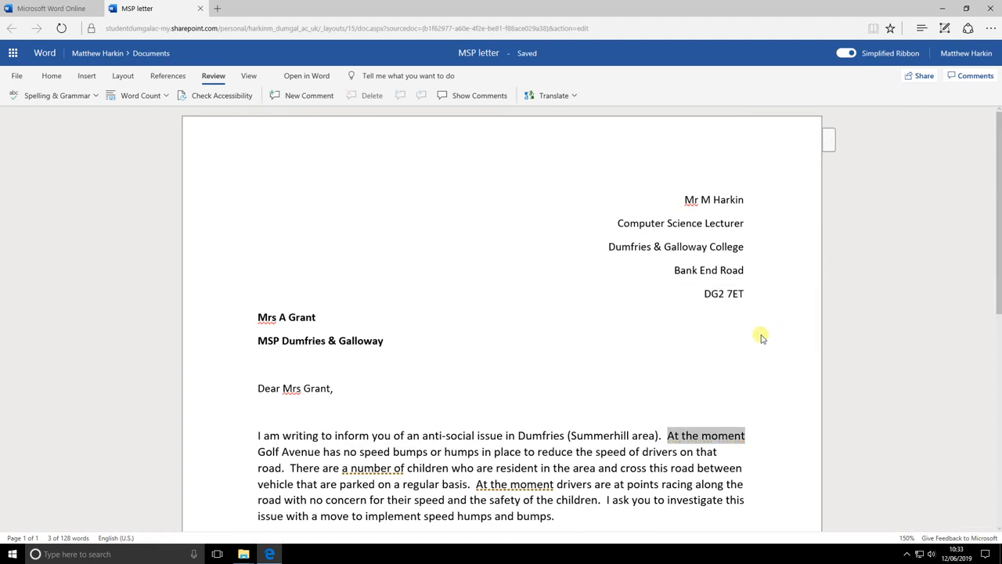
{"action": "scroll", "coordinate": [760, 335], "scroll_direction": "down", "scroll_amount": 2}
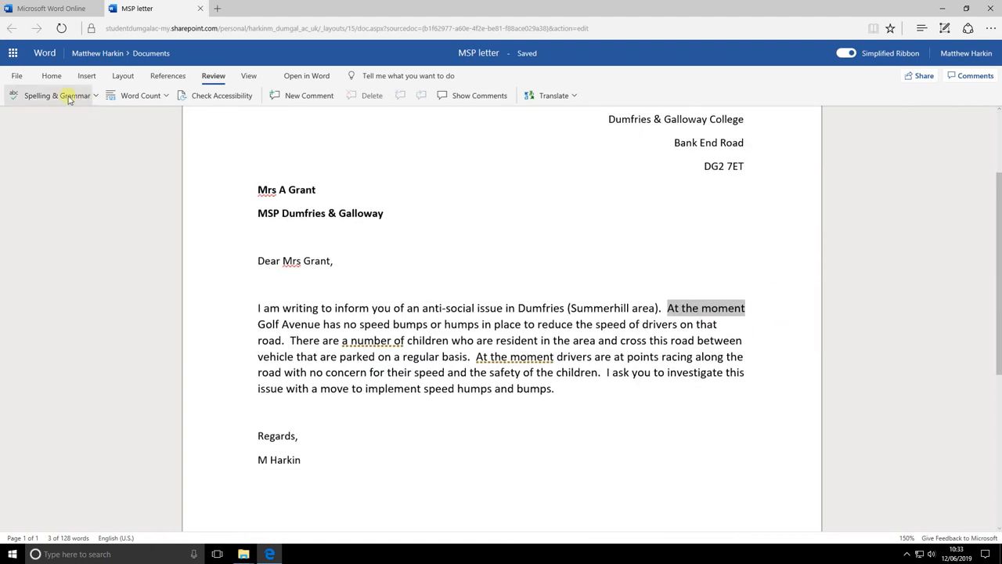
{"action": "scroll", "coordinate": [422, 196], "scroll_direction": "up", "scroll_amount": 2}
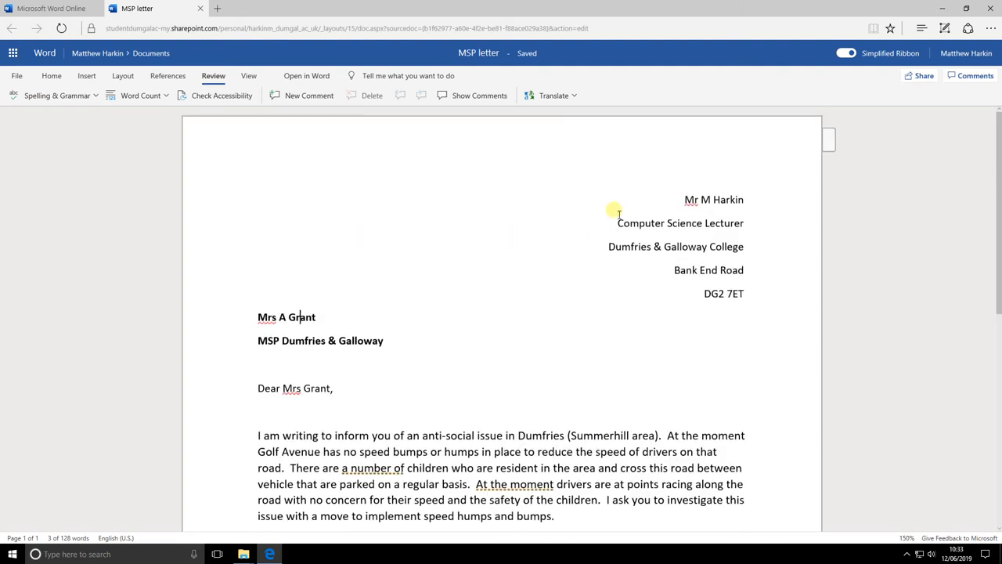
Step: Correct the titles to 'Mr.' for the sender and 'Mrs.' for the recipient and salutation
{"action": "left_click", "coordinate": [58, 96]}
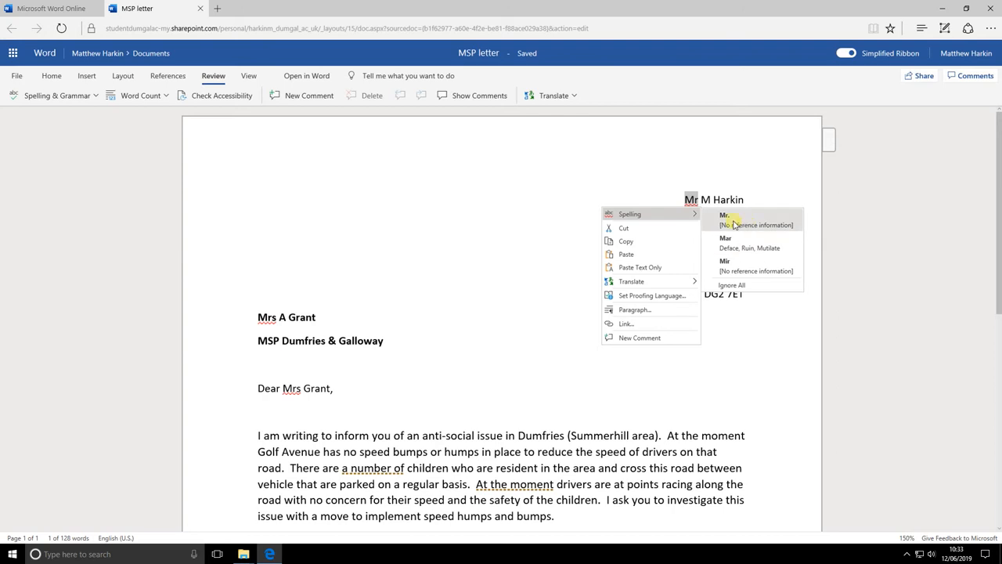
{"action": "left_click", "coordinate": [734, 222]}
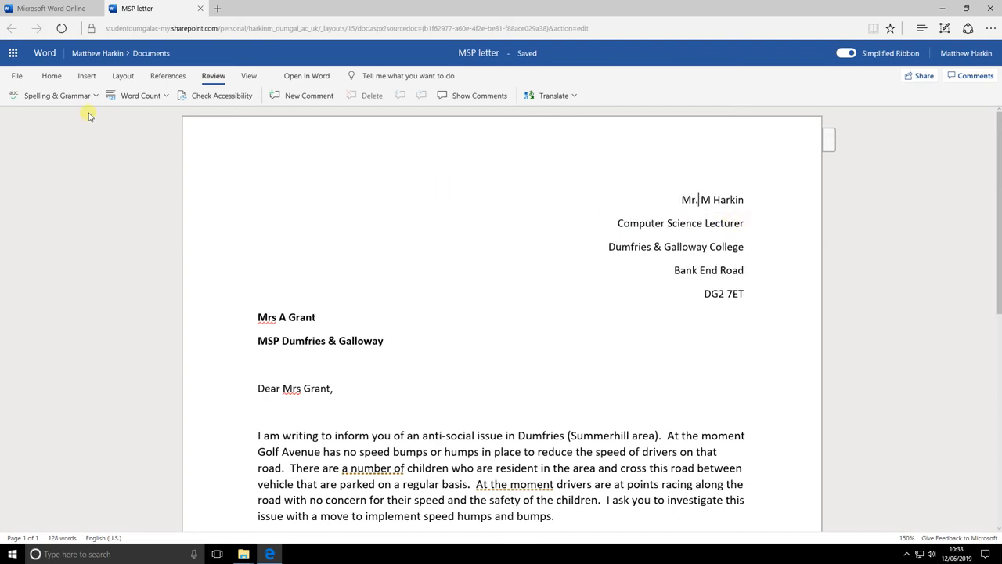
{"action": "left_click", "coordinate": [66, 98]}
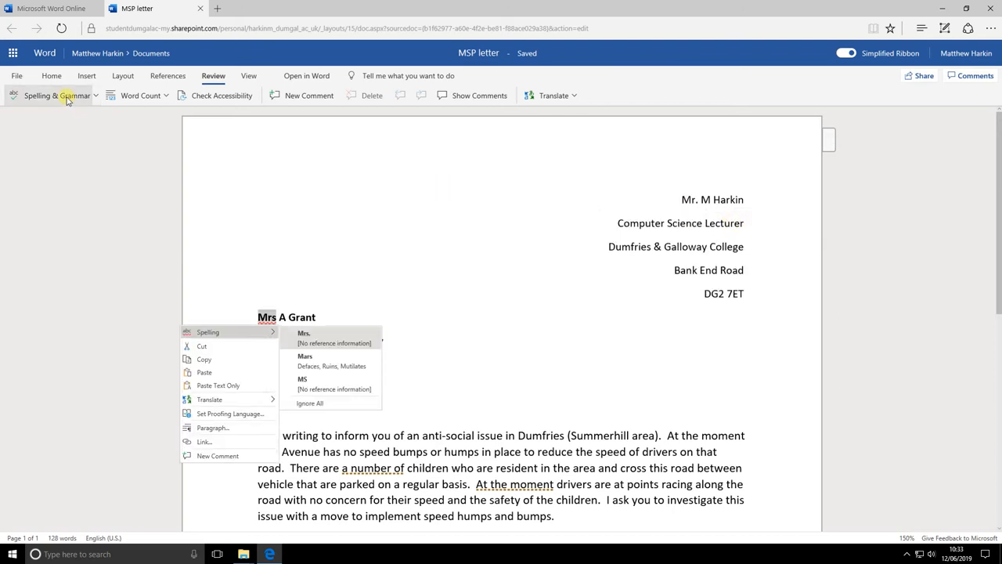
{"action": "left_click", "coordinate": [341, 338]}
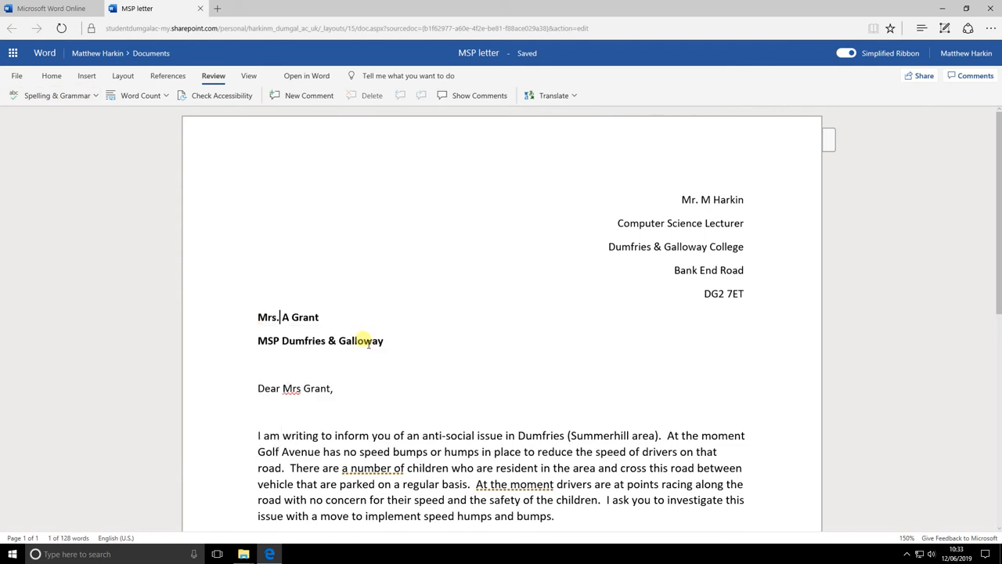
{"action": "left_click", "coordinate": [61, 99]}
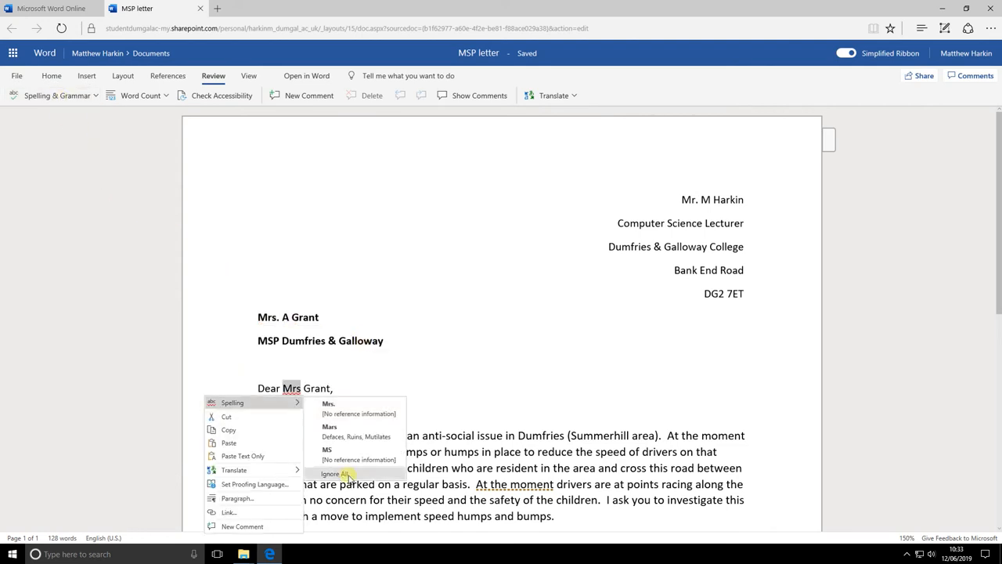
{"action": "left_click", "coordinate": [350, 406]}
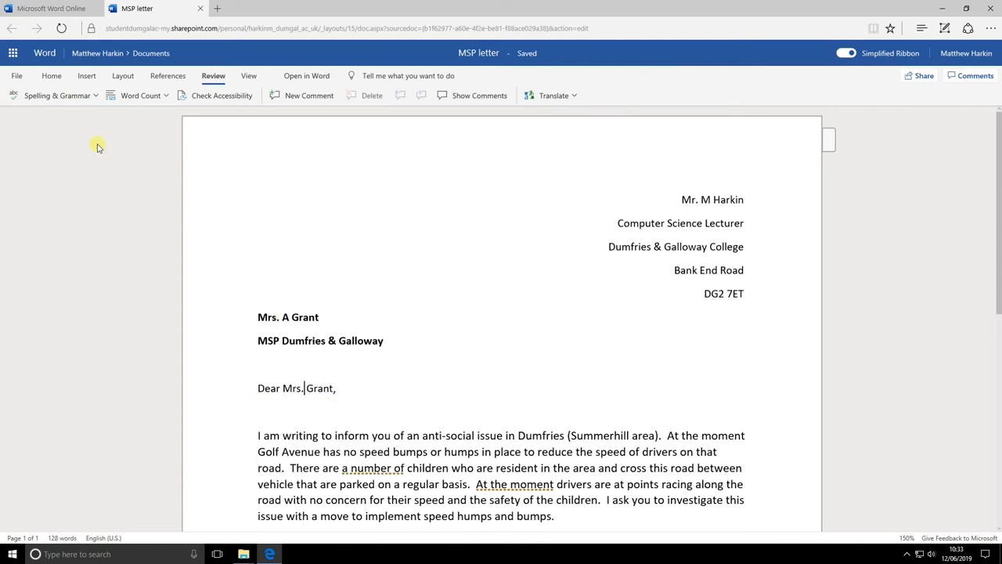
Step: Ignore the 'a number of' and 'At the moment' suggestions and close the check-complete message
{"action": "left_click", "coordinate": [62, 95]}
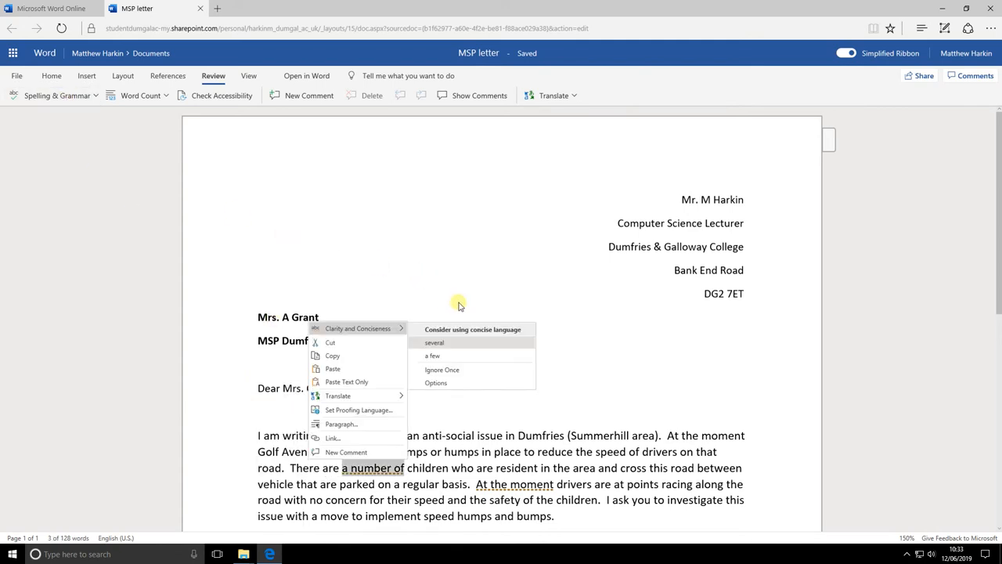
{"action": "left_click", "coordinate": [473, 373]}
{"action": "scroll", "coordinate": [470, 308], "scroll_direction": "down", "scroll_amount": 3}
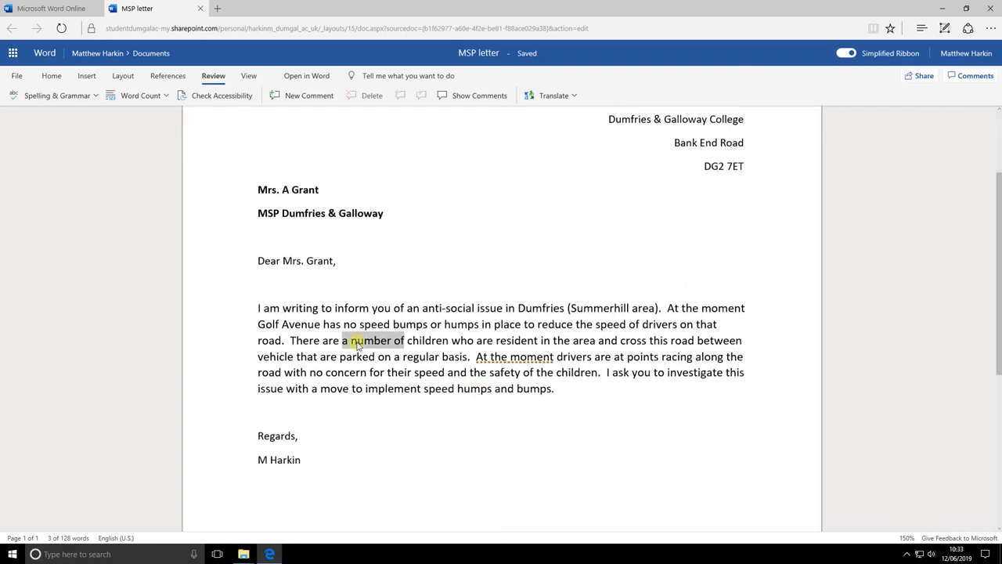
{"action": "left_click", "coordinate": [62, 95]}
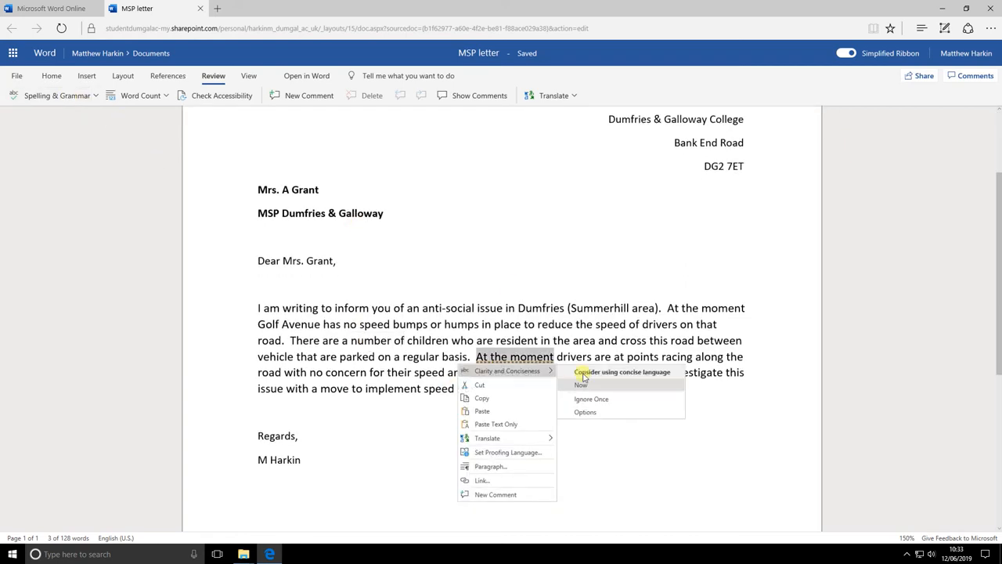
{"action": "left_click", "coordinate": [600, 400]}
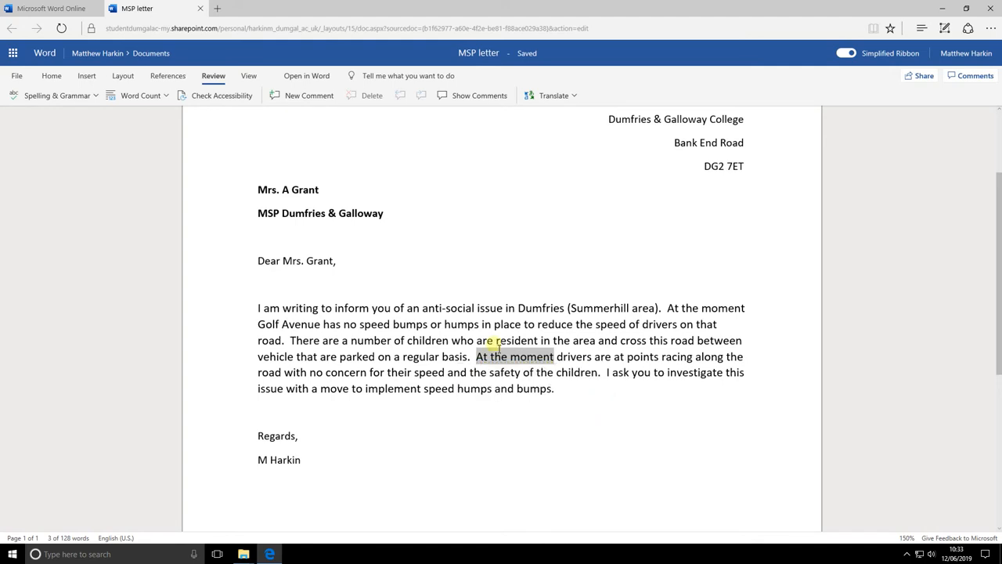
{"action": "left_click", "coordinate": [64, 94]}
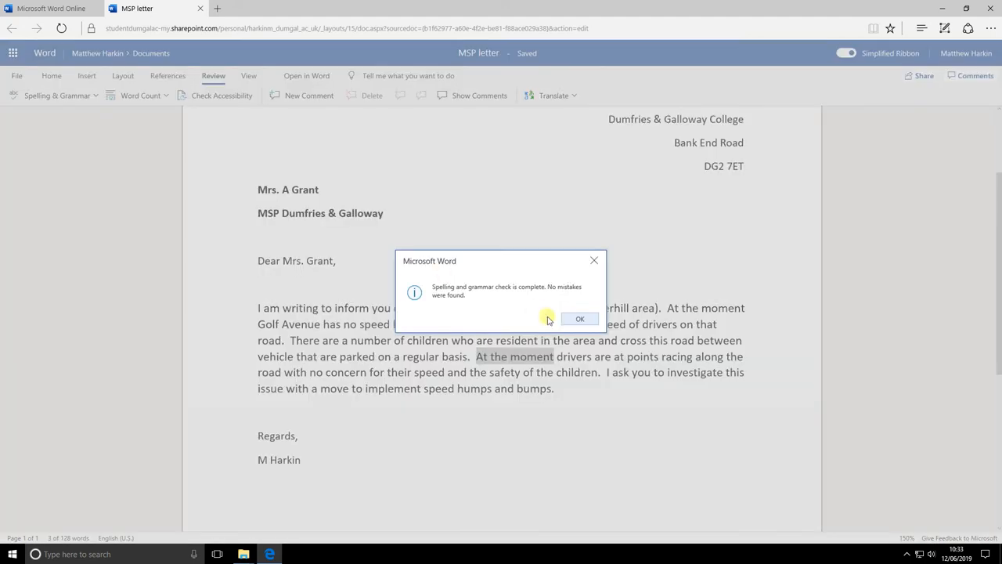
{"action": "left_click", "coordinate": [579, 319]}
{"action": "left_click", "coordinate": [443, 327]}
{"action": "scroll", "coordinate": [458, 358], "scroll_direction": "down", "scroll_amount": 4}
{"action": "scroll", "coordinate": [459, 358], "scroll_direction": "up", "scroll_amount": 5}
{"action": "scroll", "coordinate": [496, 277], "scroll_direction": "up", "scroll_amount": 1}
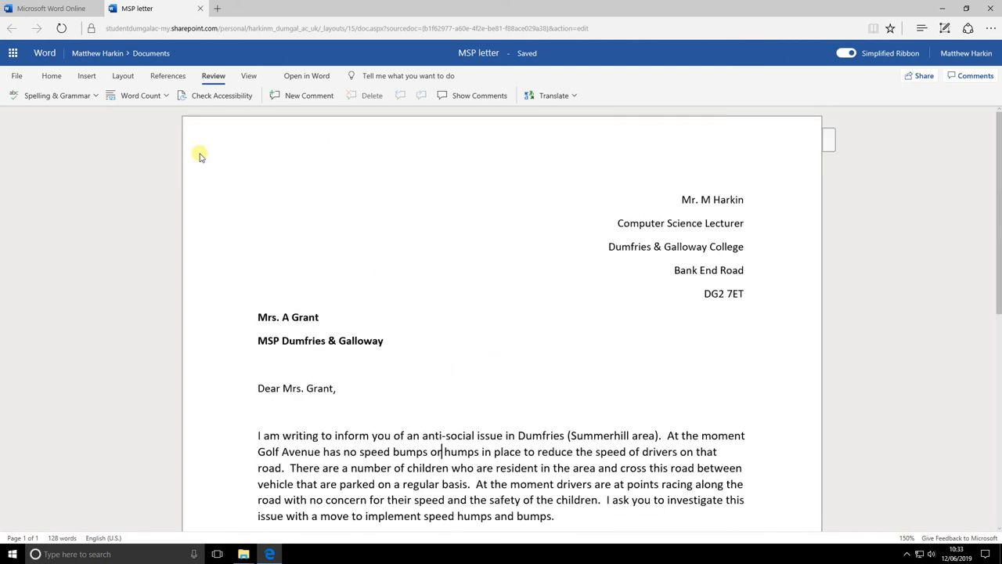
{"action": "left_click", "coordinate": [141, 96]}
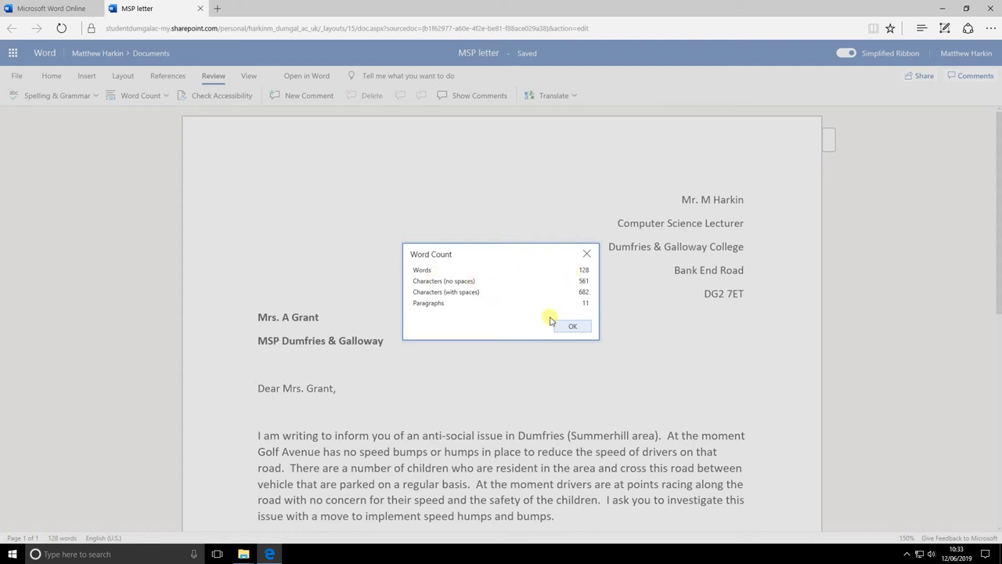
{"action": "left_click", "coordinate": [574, 327]}
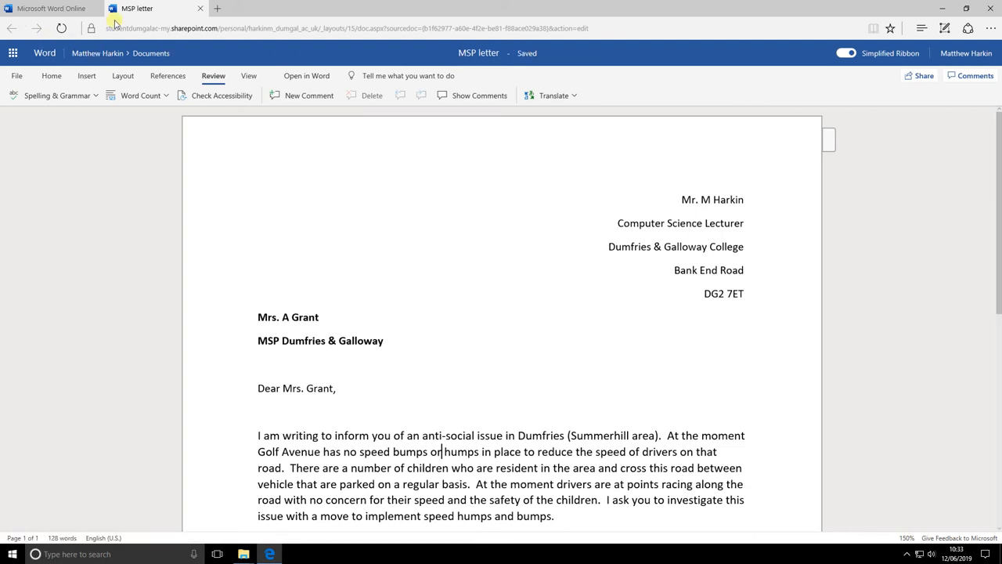
Step: Close the MSP letter's browser tab and refresh the Word start page
{"action": "left_click", "coordinate": [200, 9]}
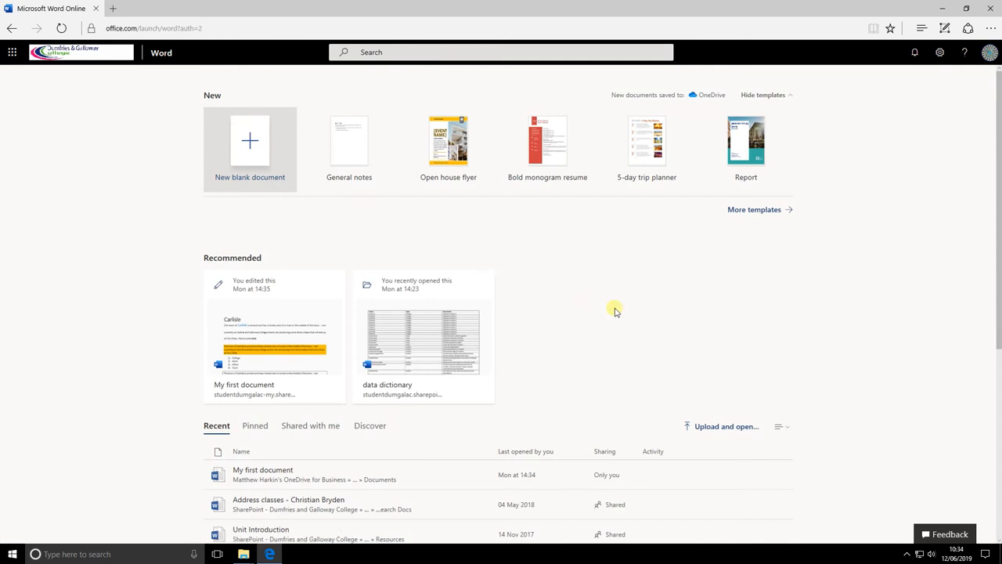
{"action": "scroll", "coordinate": [614, 311], "scroll_direction": "down", "scroll_amount": 3}
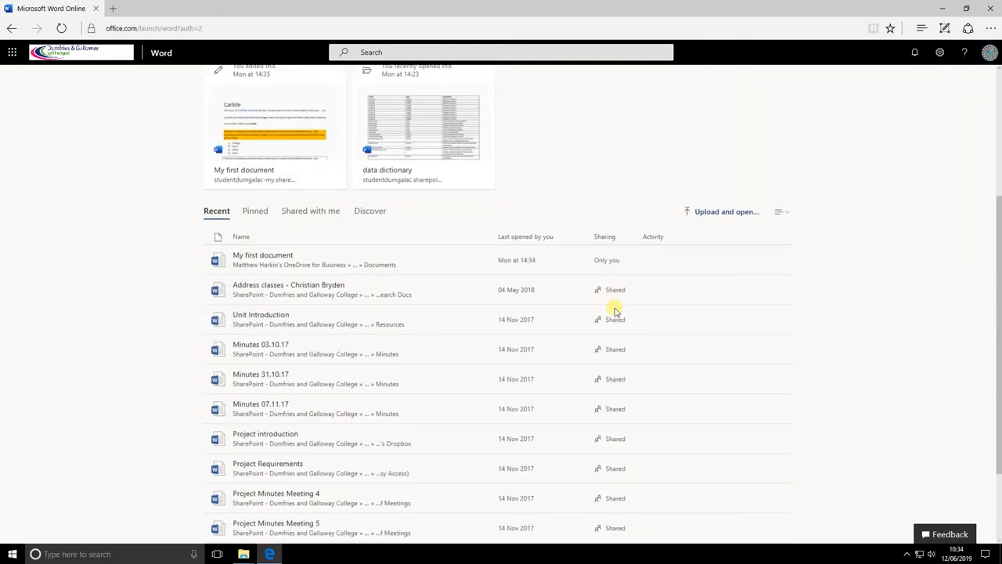
{"action": "scroll", "coordinate": [614, 311], "scroll_direction": "up", "scroll_amount": 3}
{"action": "left_click", "coordinate": [62, 28]}
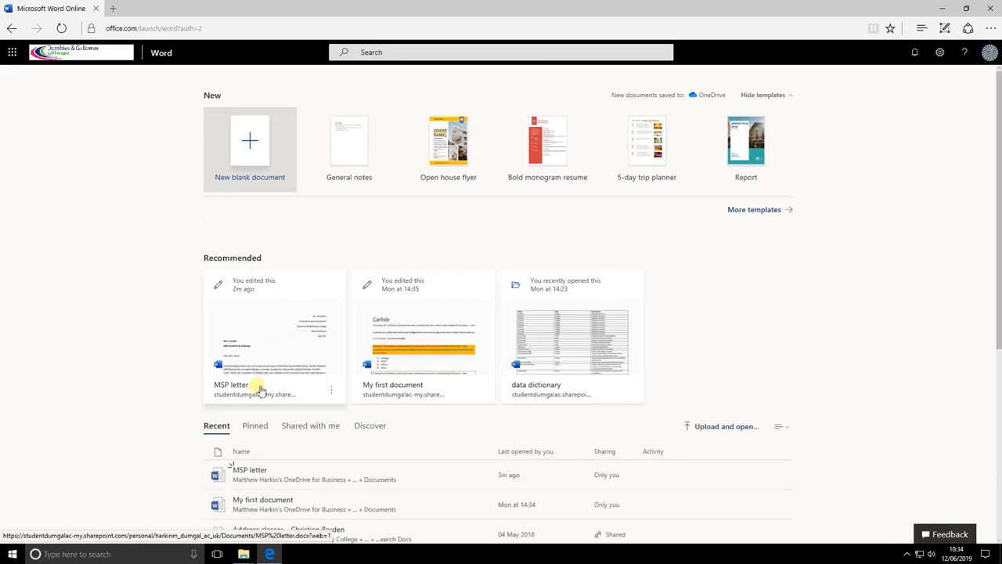
Step: Bring up the '...' options menu on the MSP letter card
{"action": "scroll", "coordinate": [286, 405], "scroll_direction": "down", "scroll_amount": 1}
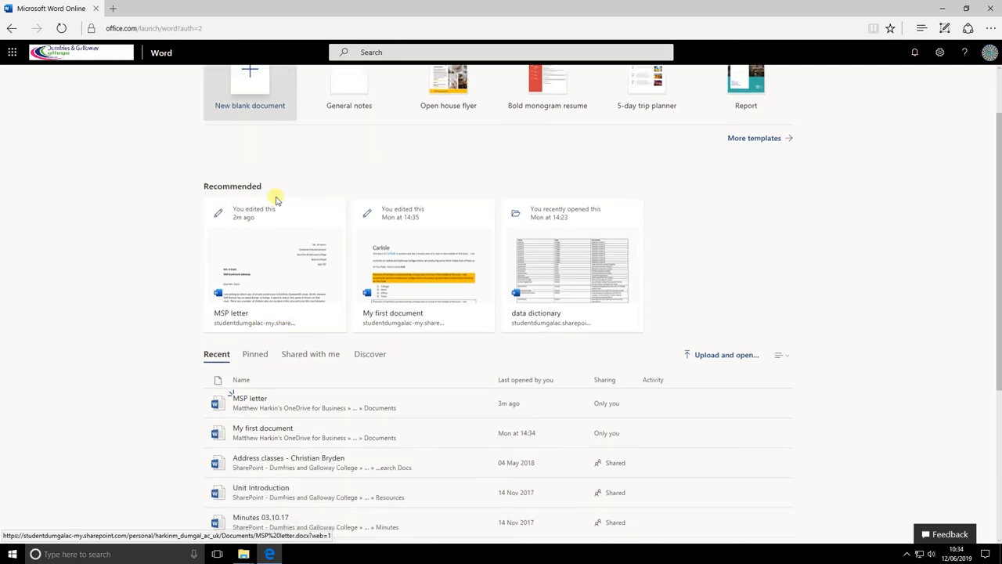
{"action": "scroll", "coordinate": [317, 319], "scroll_direction": "down", "scroll_amount": 1}
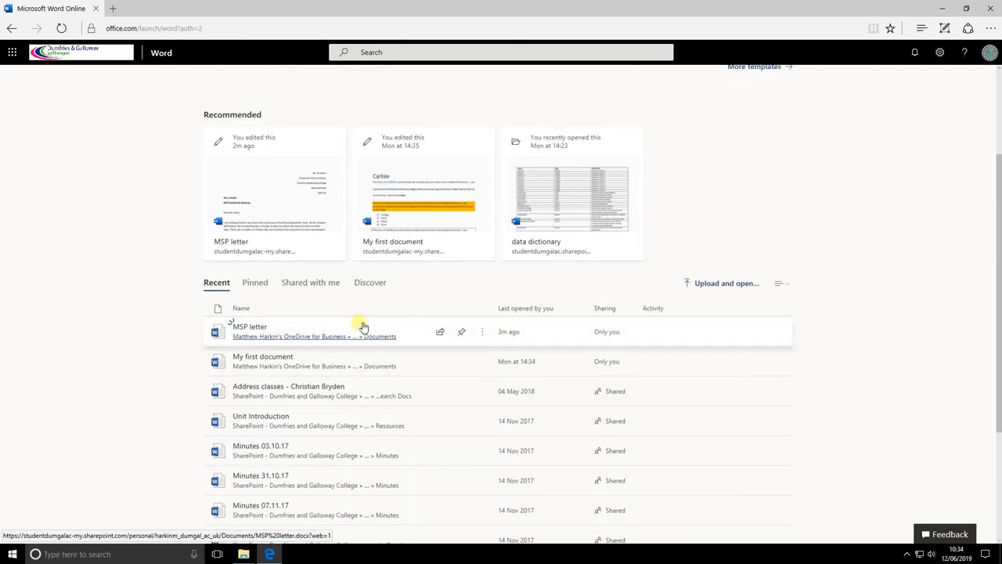
{"action": "left_click", "coordinate": [332, 249]}
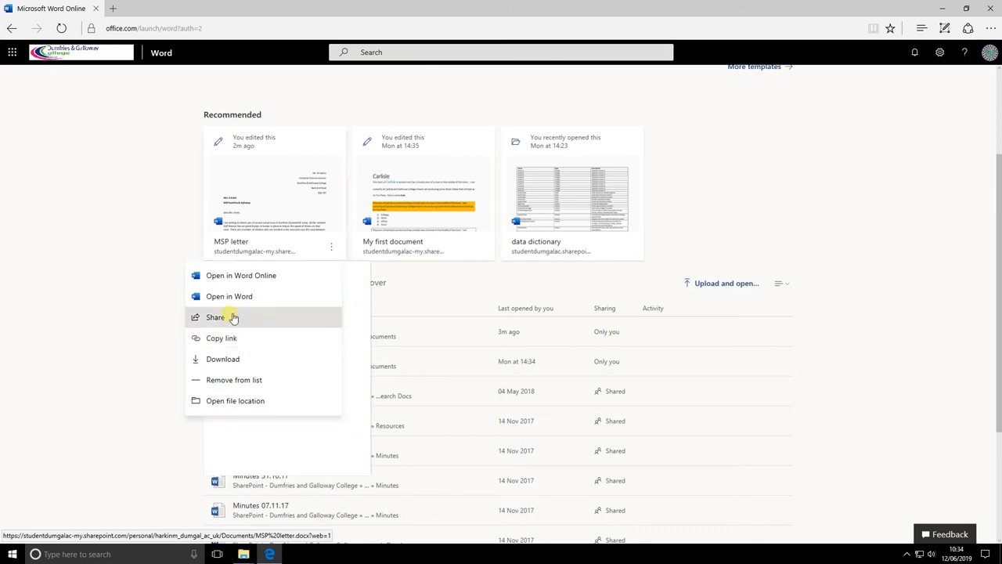
Step: Dismiss the Share panel, then download MSP letter.docx and open it in desktop Word
{"action": "left_click", "coordinate": [233, 316]}
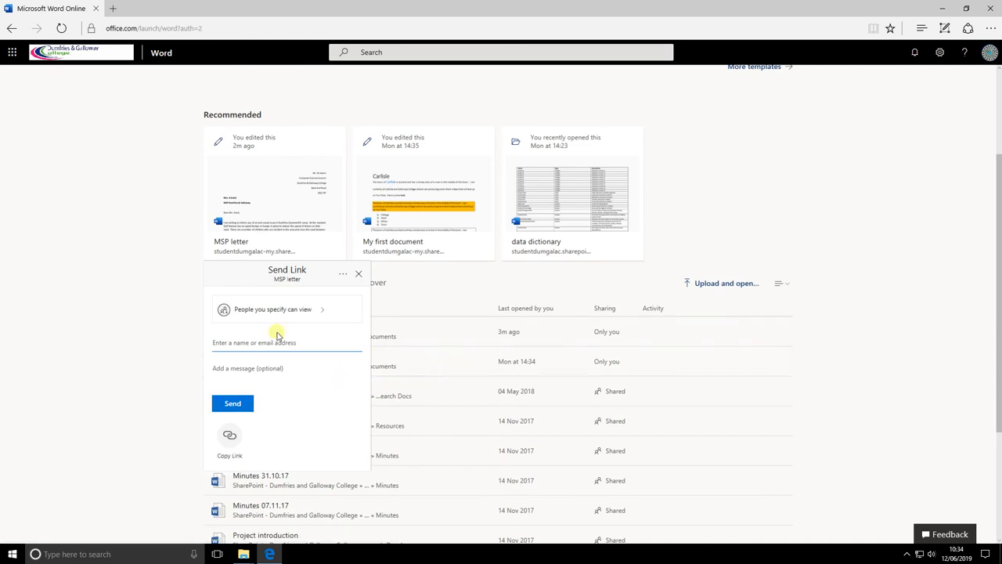
{"action": "left_click", "coordinate": [358, 274]}
{"action": "left_click", "coordinate": [332, 250]}
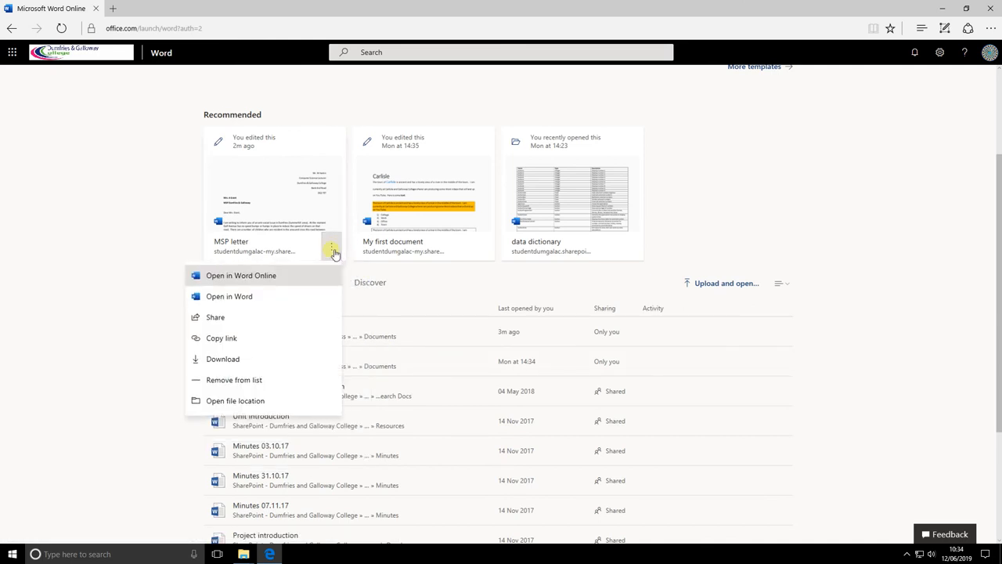
{"action": "left_click", "coordinate": [237, 362]}
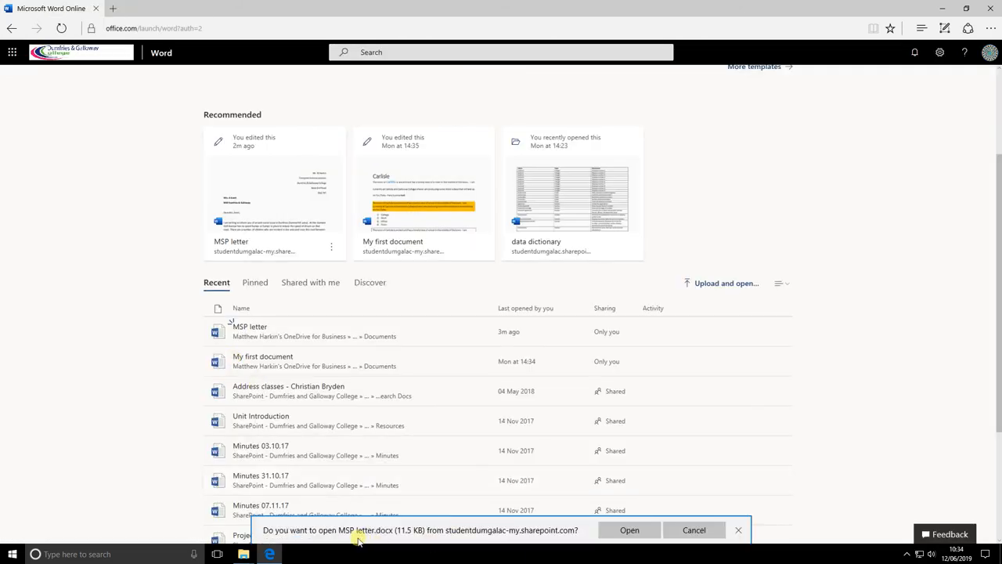
{"action": "left_click", "coordinate": [630, 531]}
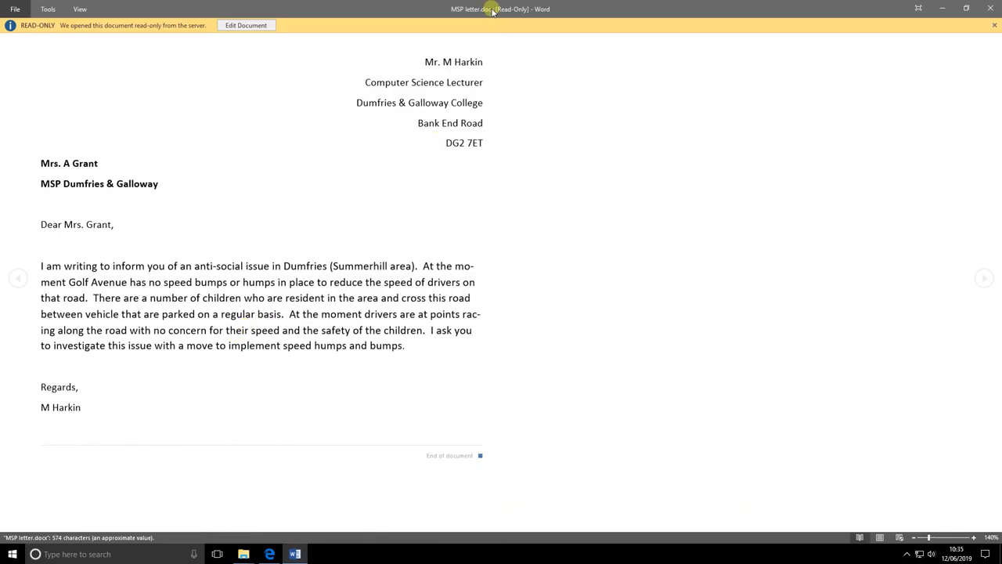
Step: Enable editing on the downloaded MSP letter and scroll through it
{"action": "left_click", "coordinate": [245, 26]}
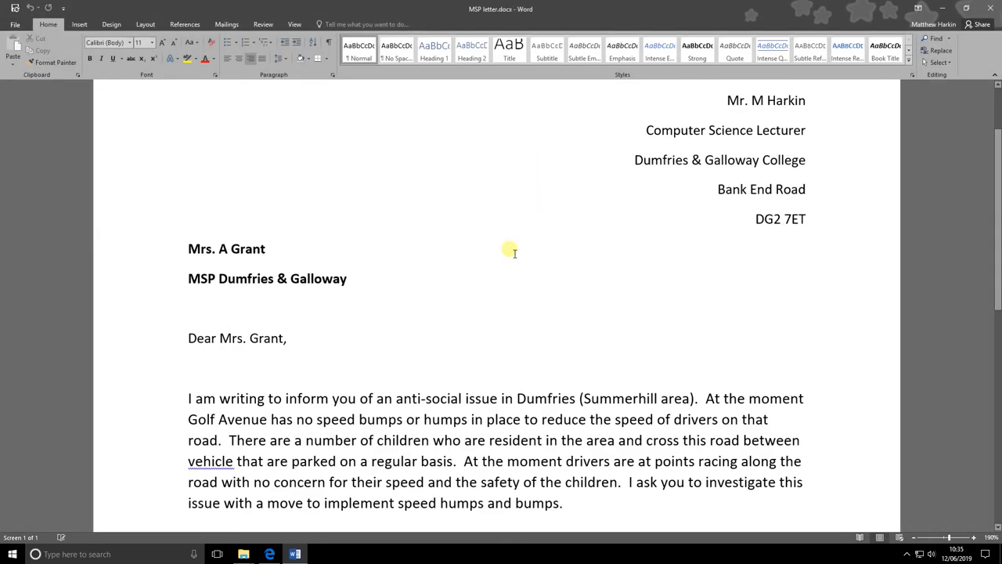
{"action": "scroll", "coordinate": [515, 223], "scroll_direction": "down", "scroll_amount": 5}
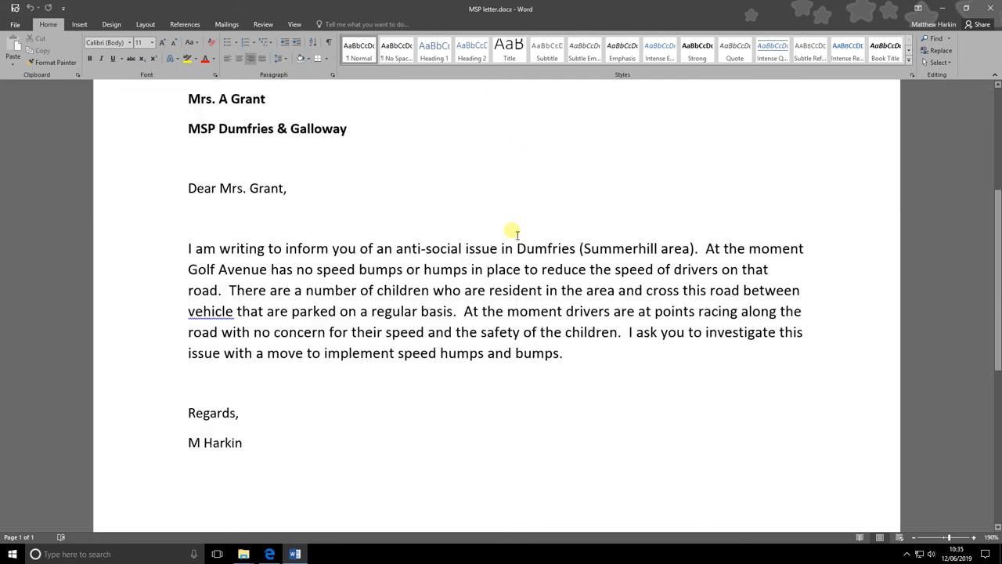
{"action": "scroll", "coordinate": [513, 231], "scroll_direction": "up", "scroll_amount": 5}
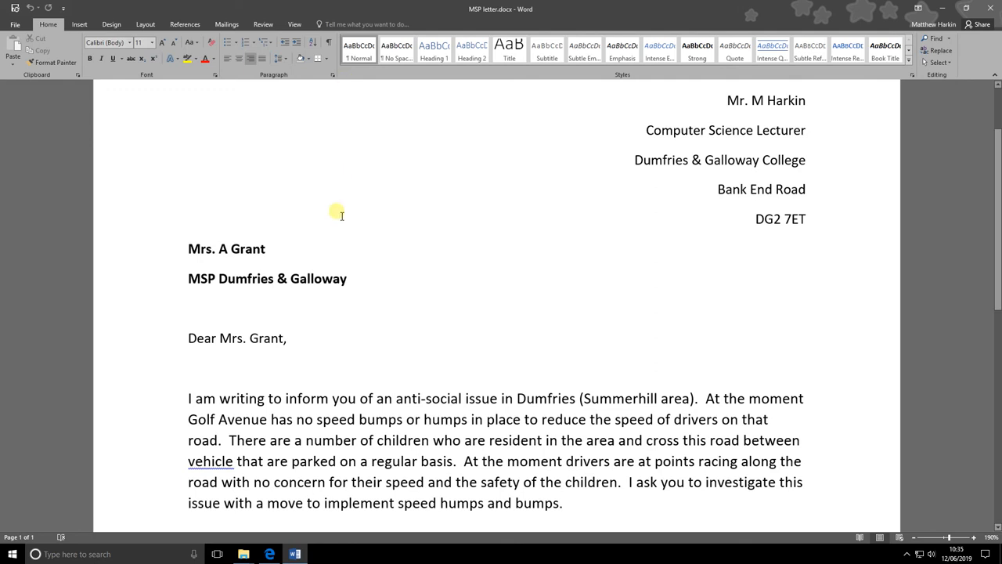
Step: Review the letter's File > Info page, then close desktop Word
{"action": "left_click", "coordinate": [15, 27]}
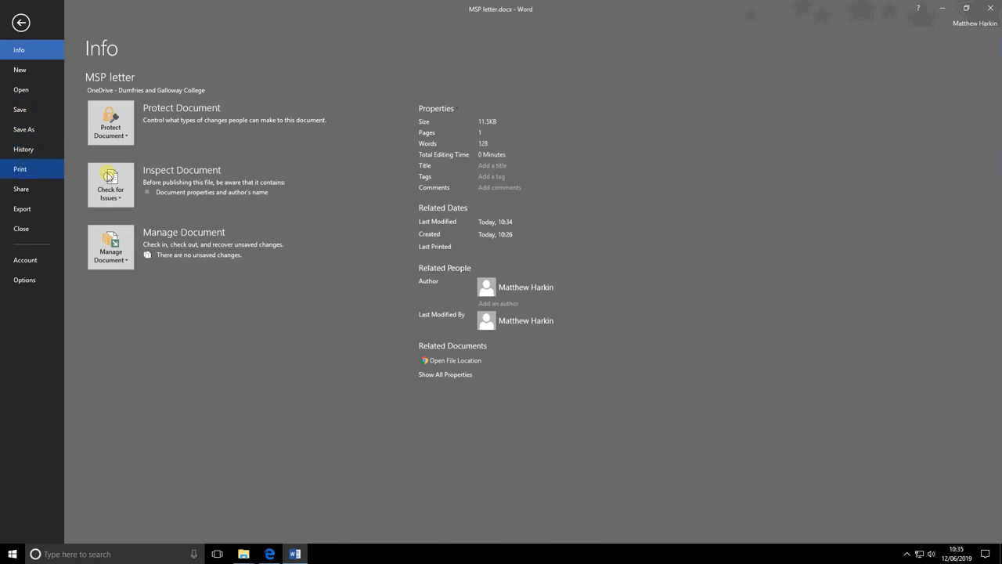
{"action": "key", "text": "Escape"}
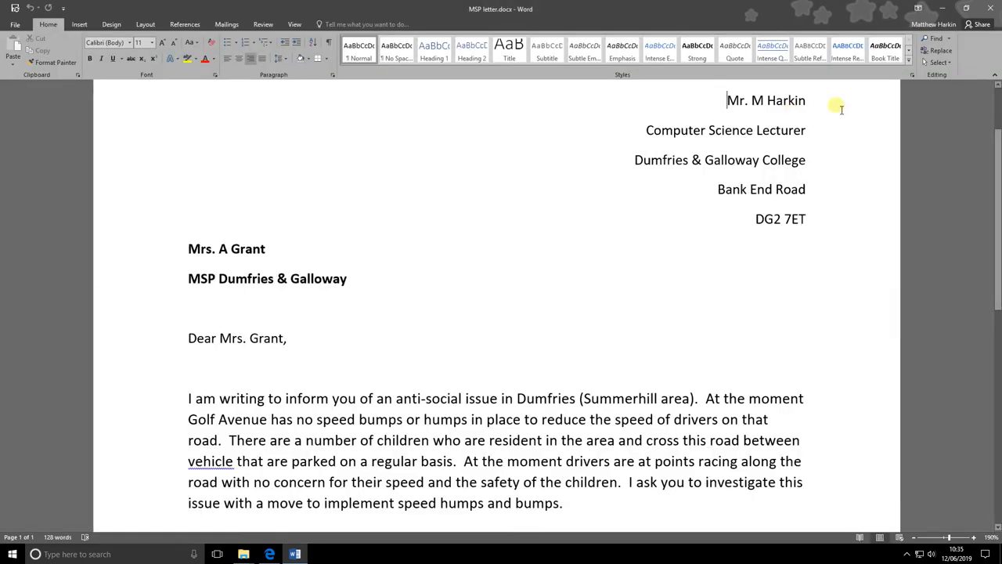
{"action": "left_click", "coordinate": [991, 9]}
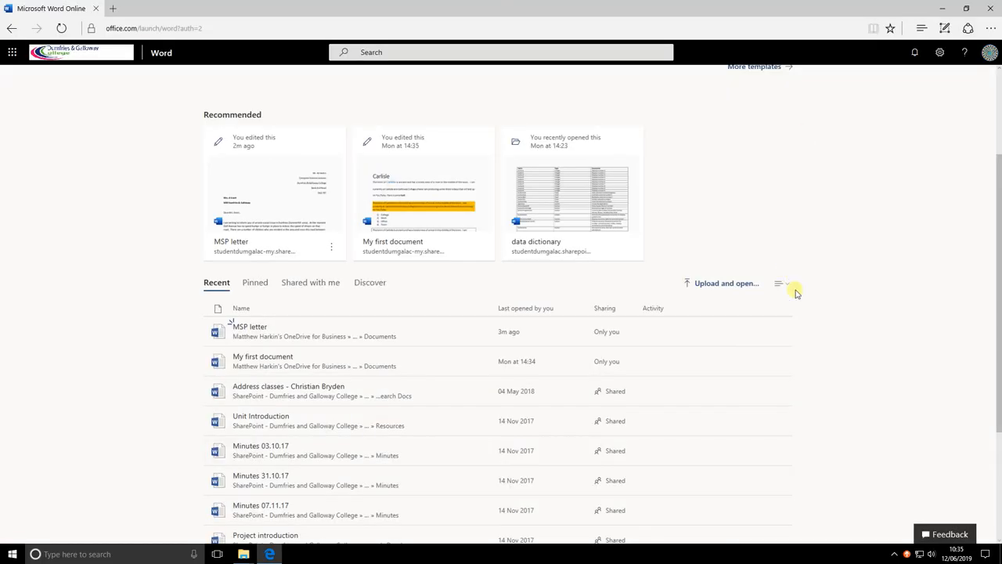